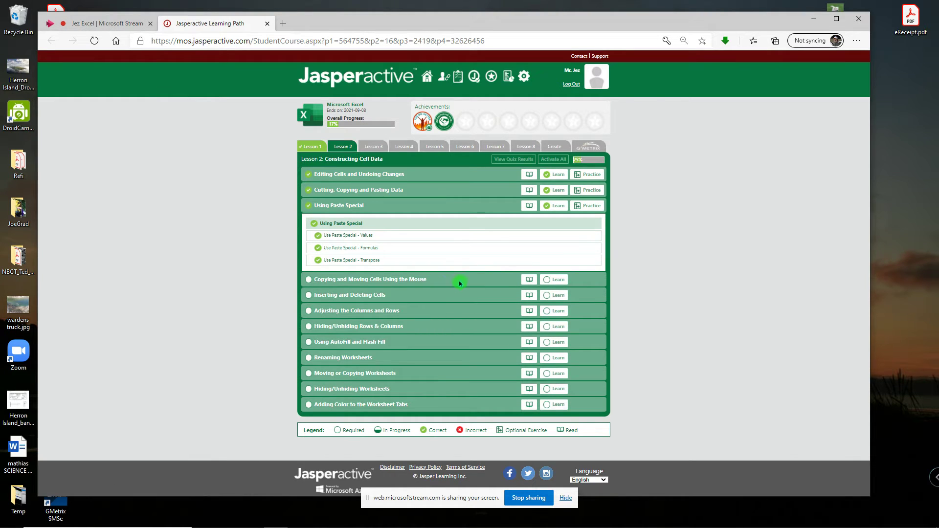
Start the Copying and Moving Cells Using the Mouse learning exercise and move the contents of cell A12 to C13
left_click(563, 281)
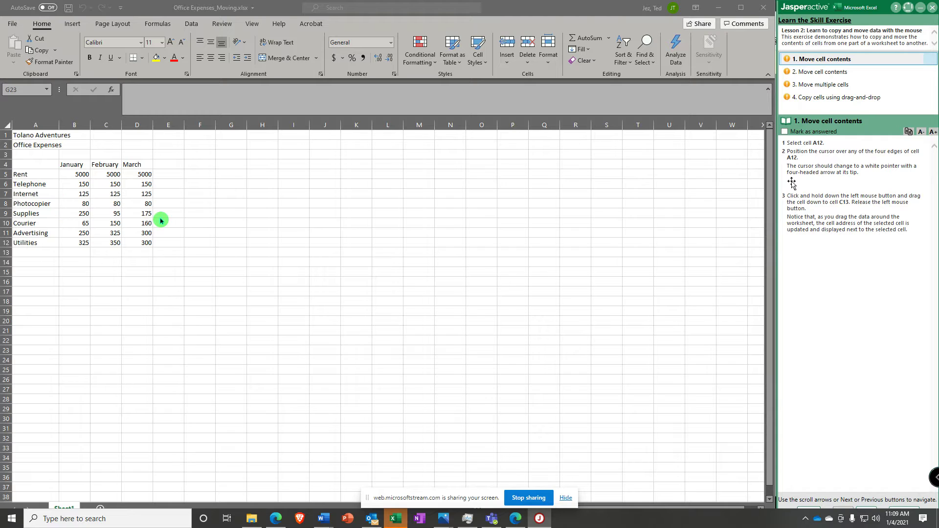
left_click(30, 243)
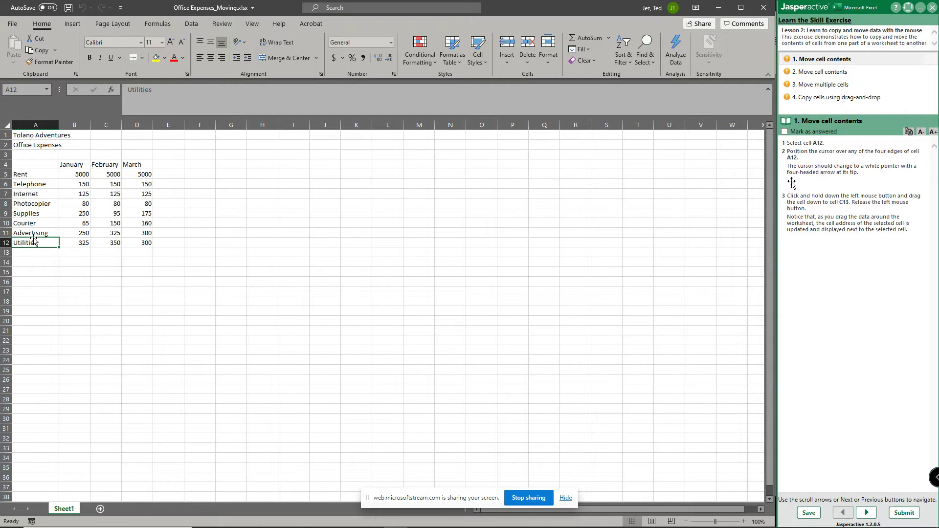
left_click_drag(34, 239, 94, 260)
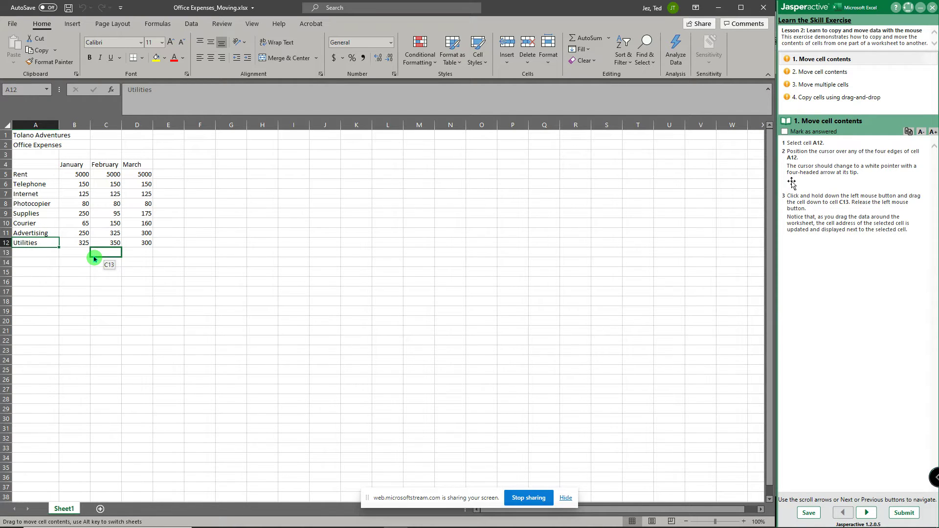
left_click_drag(95, 259, 94, 260)
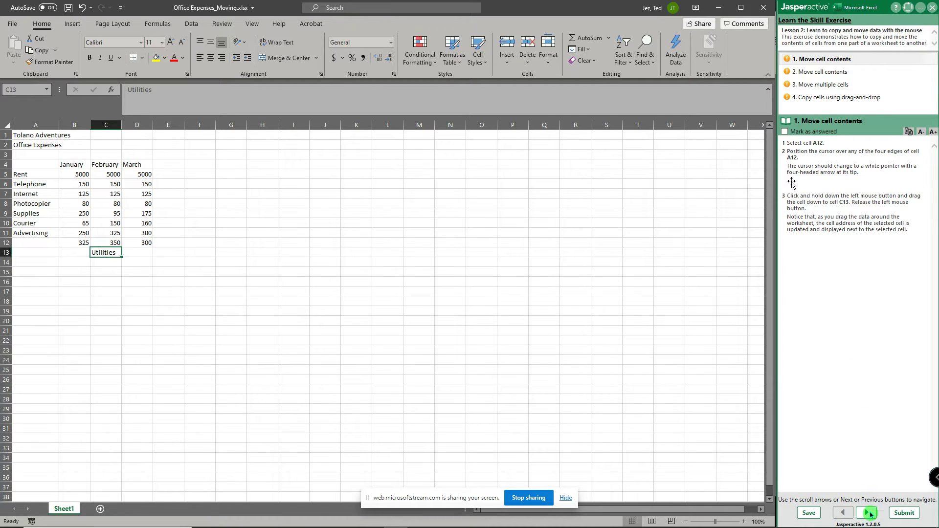
Advance to the second task and move the contents of cell C13 to A6, replacing the existing data
left_click(869, 513)
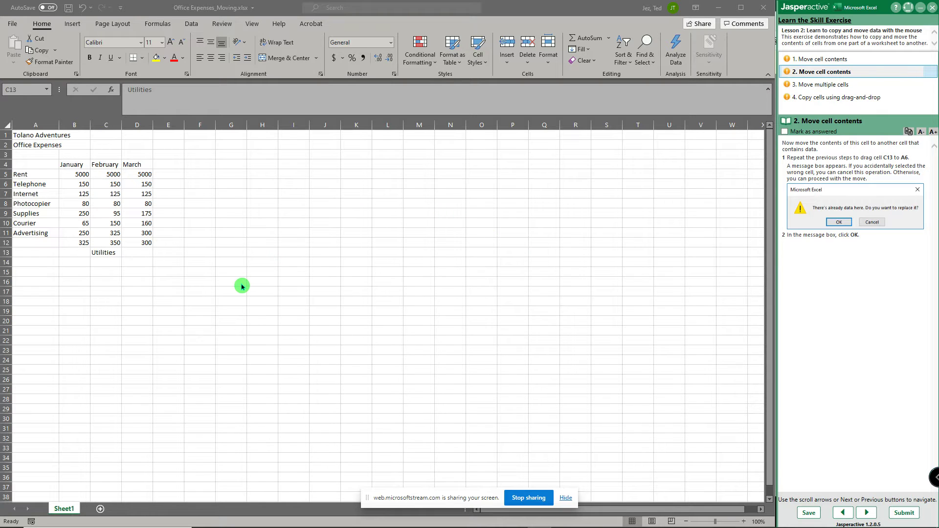
left_click(100, 253)
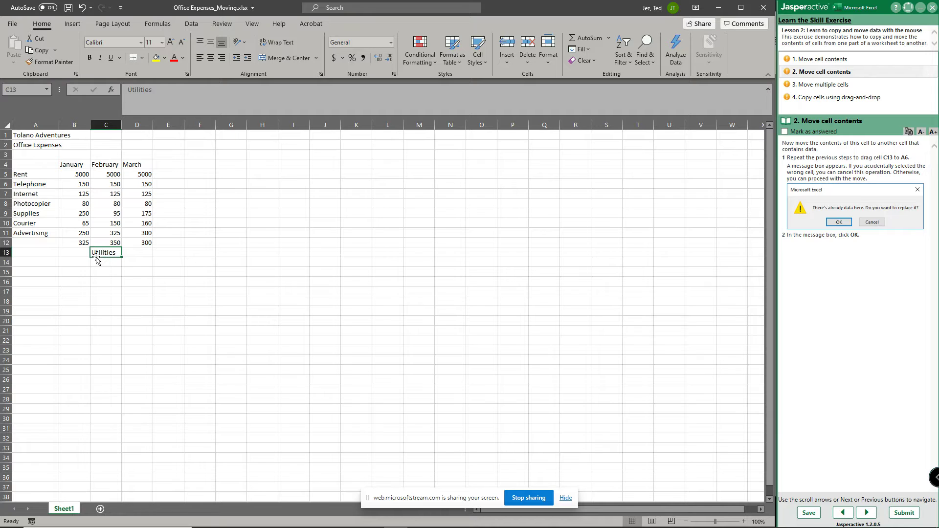
left_click_drag(106, 248, 38, 187)
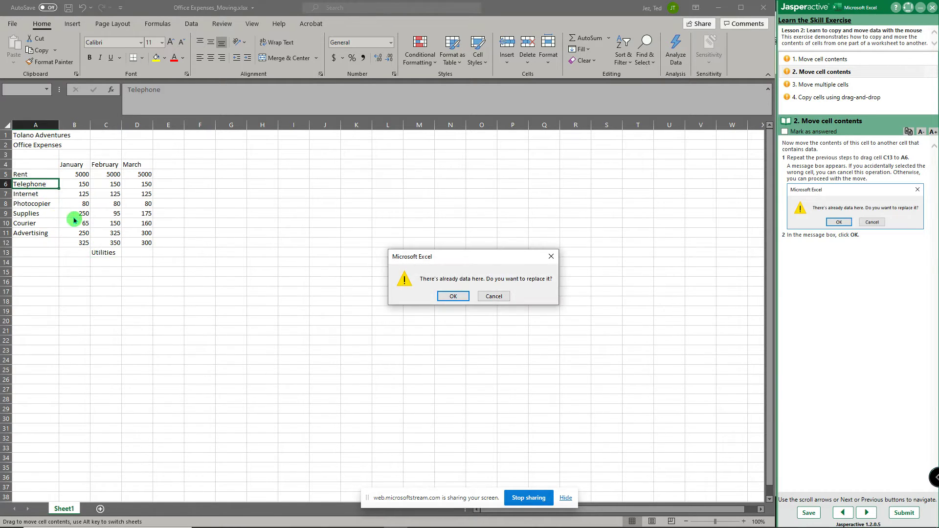
left_click(454, 297)
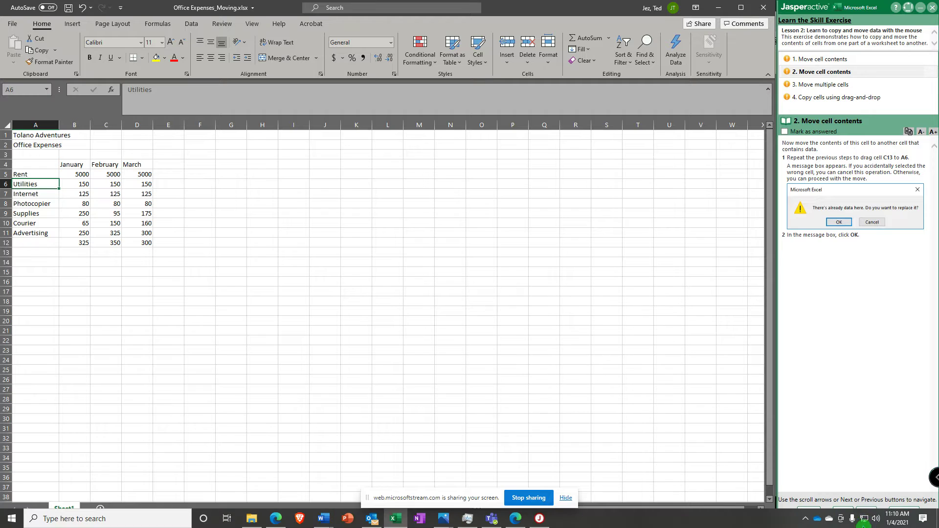
Advance to the Move multiple cells task and move the range C4:D12 so its upper-left cell is D9
left_click(868, 512)
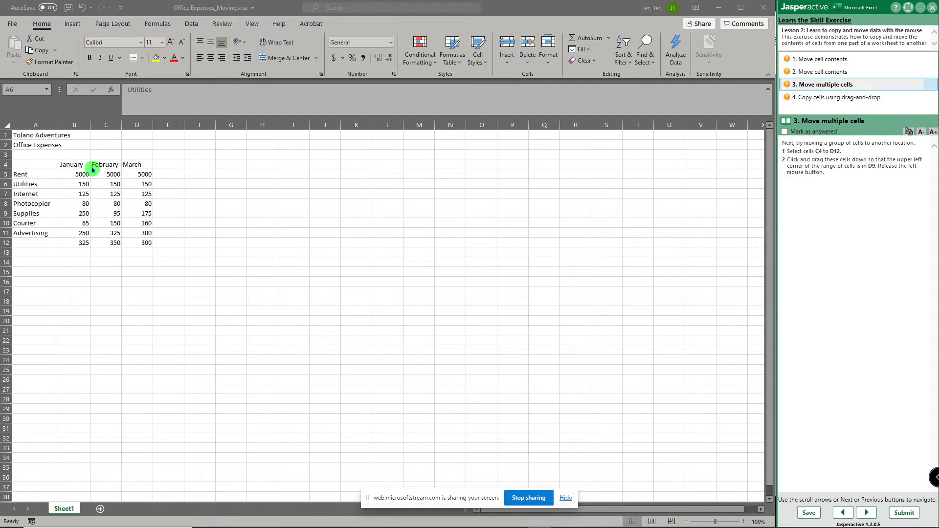
left_click_drag(105, 164, 140, 242)
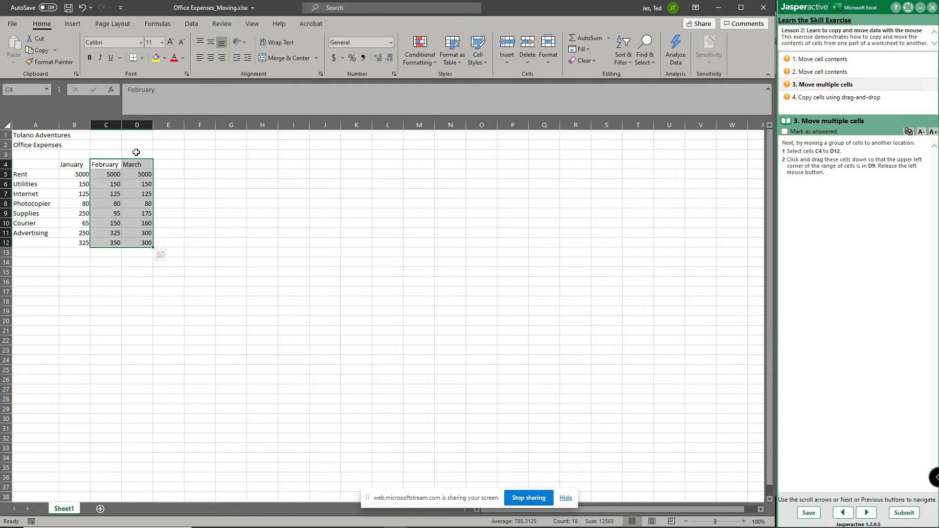
mouse_move(117, 159)
left_mouse_down()
mouse_move(134, 169)
mouse_move(135, 217)
left_mouse_up()
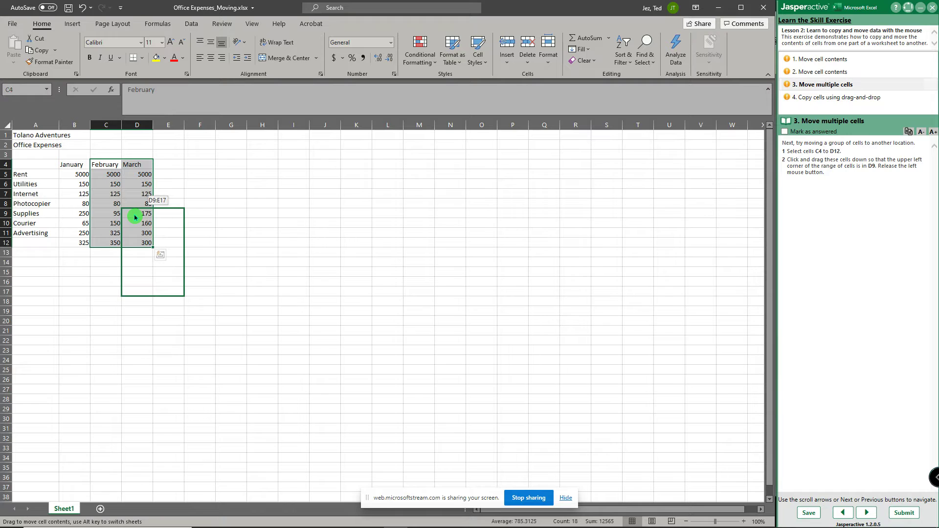
left_click_drag(135, 216, 135, 217)
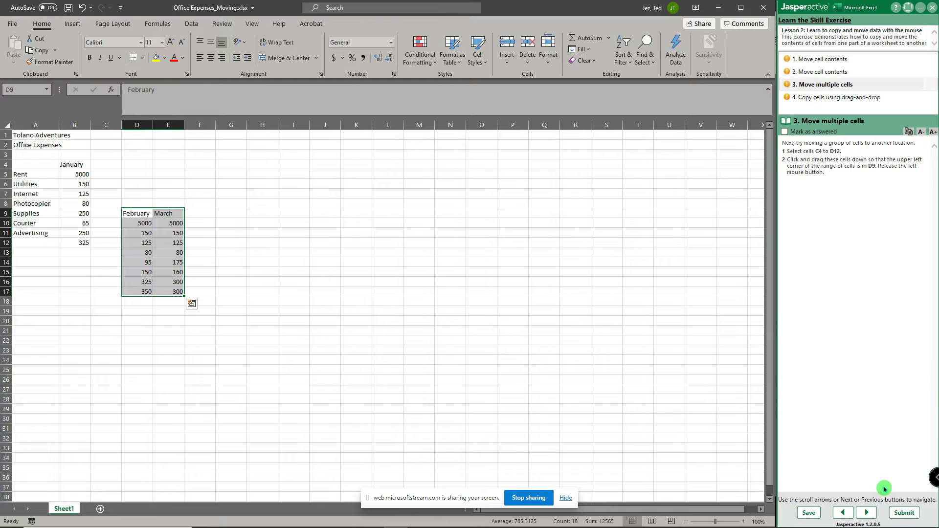
Advance to the Copy cells using drag-and-drop task and copy the range D9:E17 to B7:C15
left_click(868, 513)
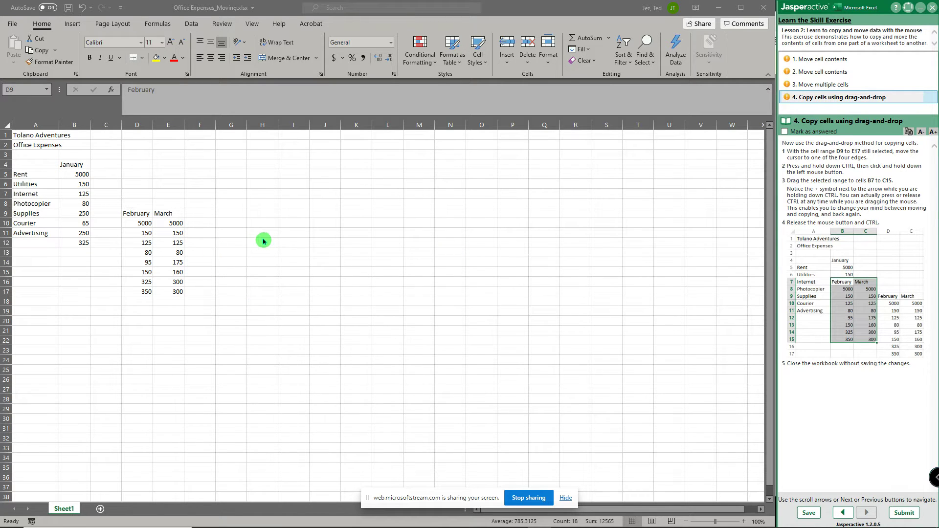
left_click(145, 228)
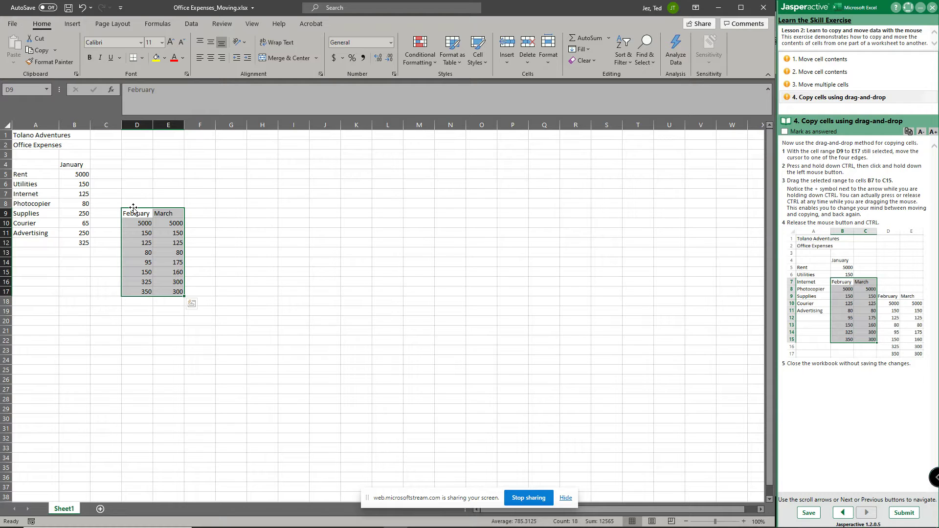
left_click_drag(135, 212, 136, 211, "ctrl")
left_click_drag(136, 211, 84, 193)
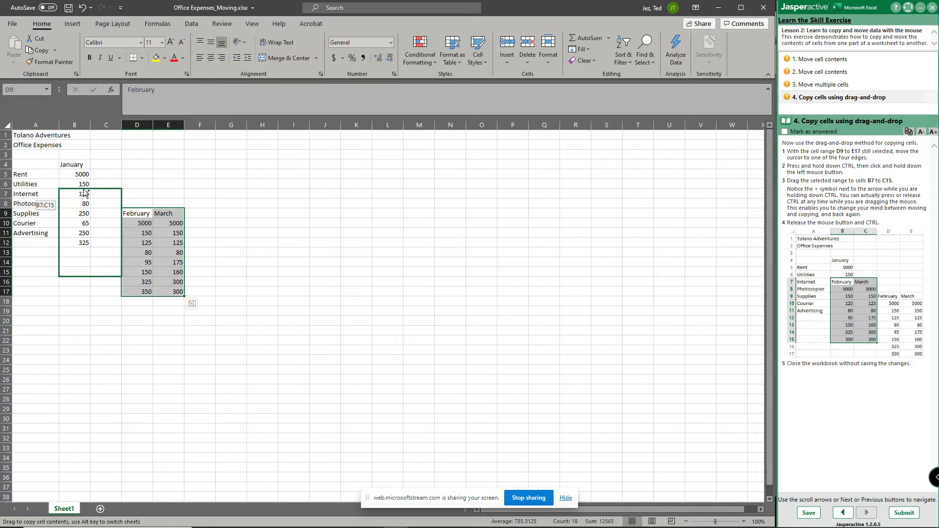
mouse_move(84, 192)
left_mouse_down()
mouse_move(74, 208)
mouse_move(67, 195)
left_mouse_up()
left_click_drag(68, 194, 68, 195)
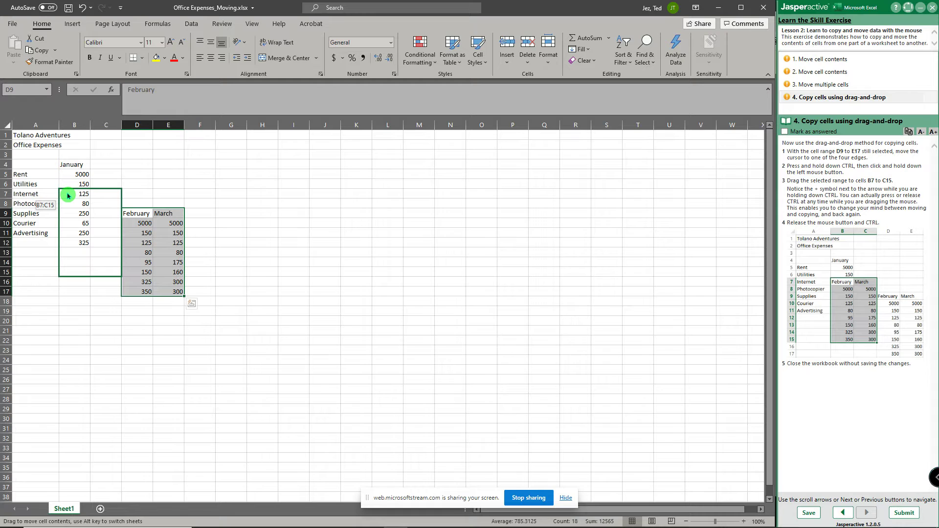
key("ctrl")
left_click_drag(68, 195, 69, 197)
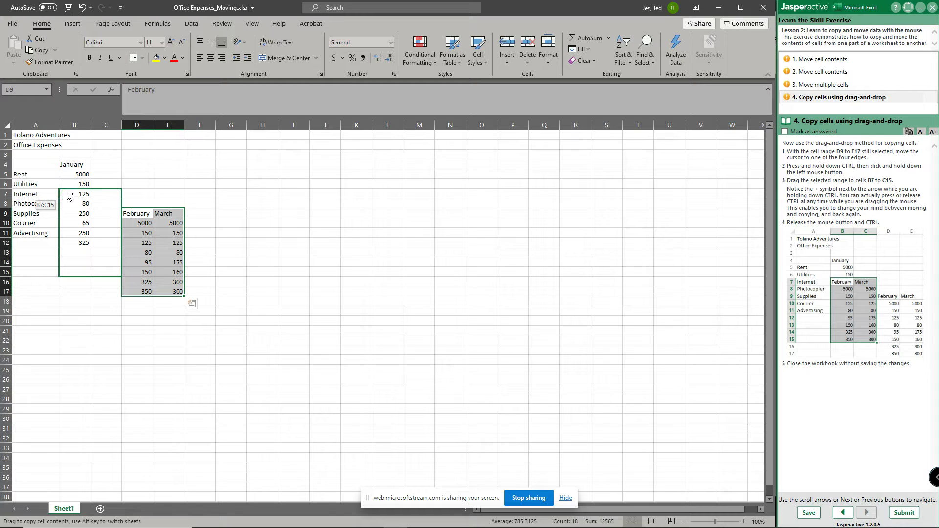
left_click_drag(69, 197, 69, 197)
left_click_drag(67, 195, 68, 195)
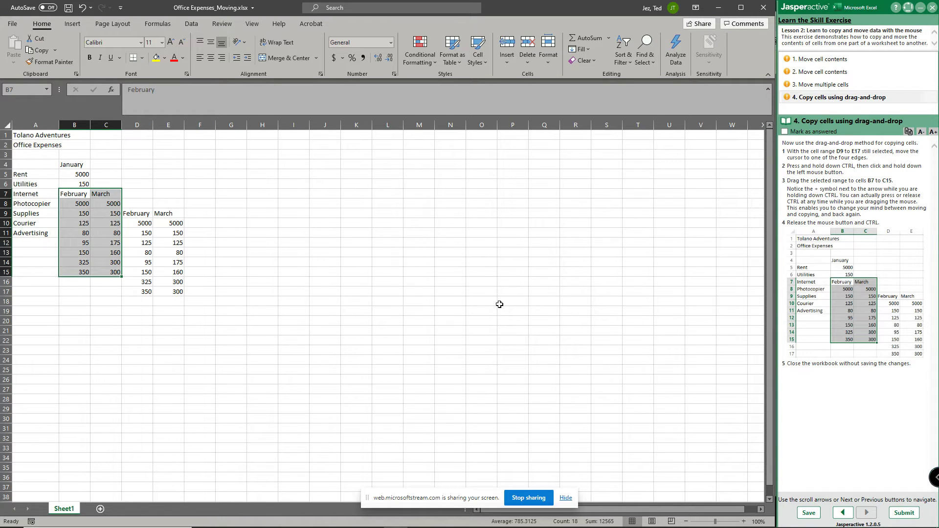
Close the workbook without saving and submit the exercise results, returning to the Jasperactive lesson page
left_click(765, 8)
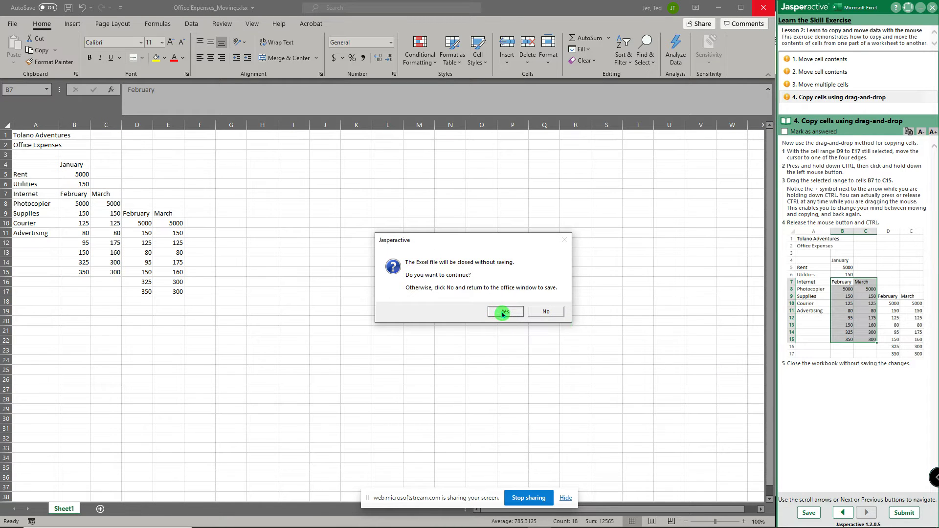
left_click(502, 313)
left_click(909, 517)
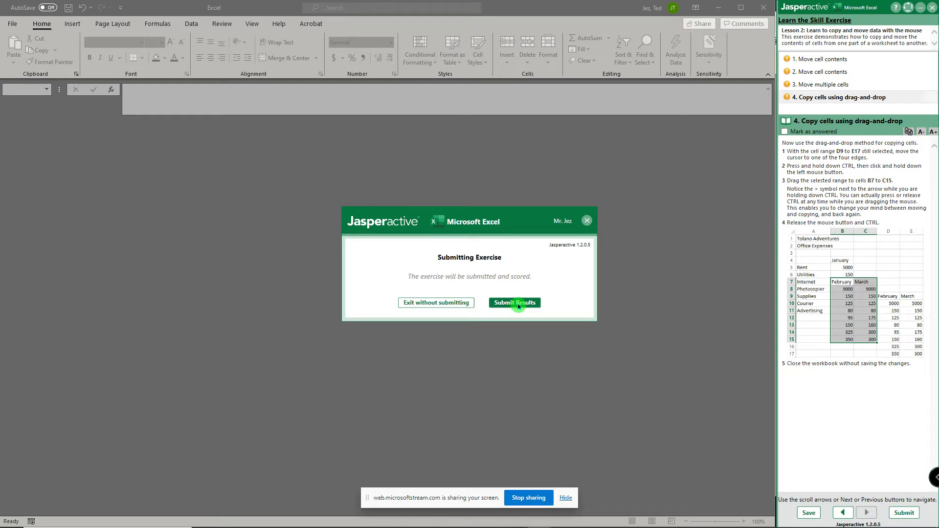
left_click(517, 306)
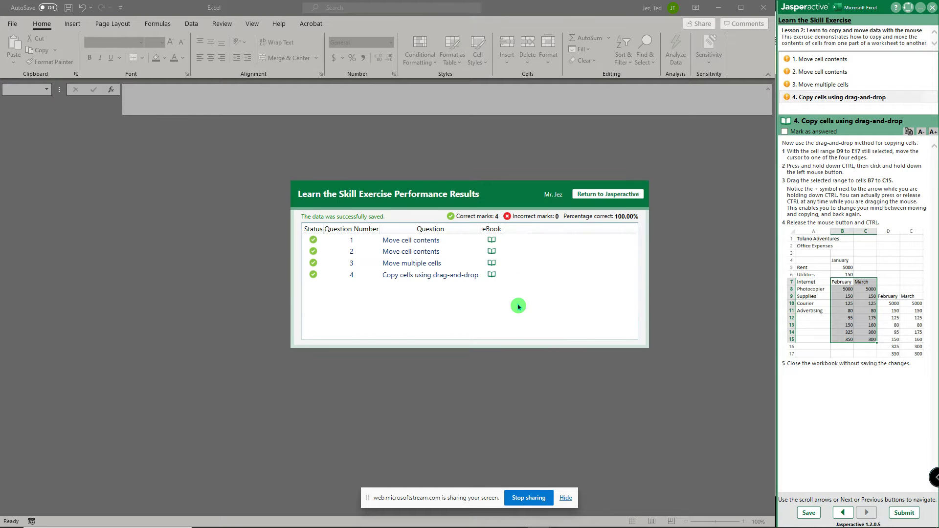
left_click(608, 194)
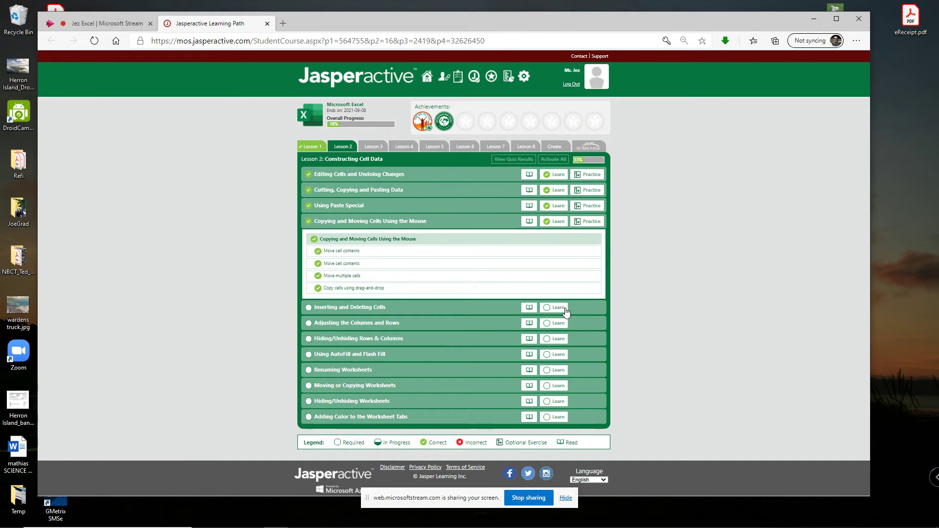
Start the Inserting and Deleting Cells learning exercise and insert a new sheet row at row 5
left_click(560, 311)
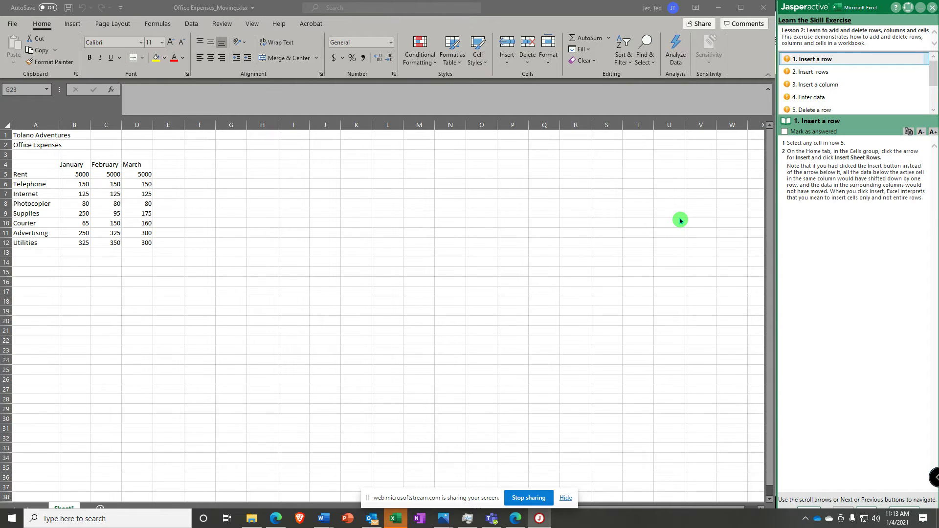
left_click(54, 175)
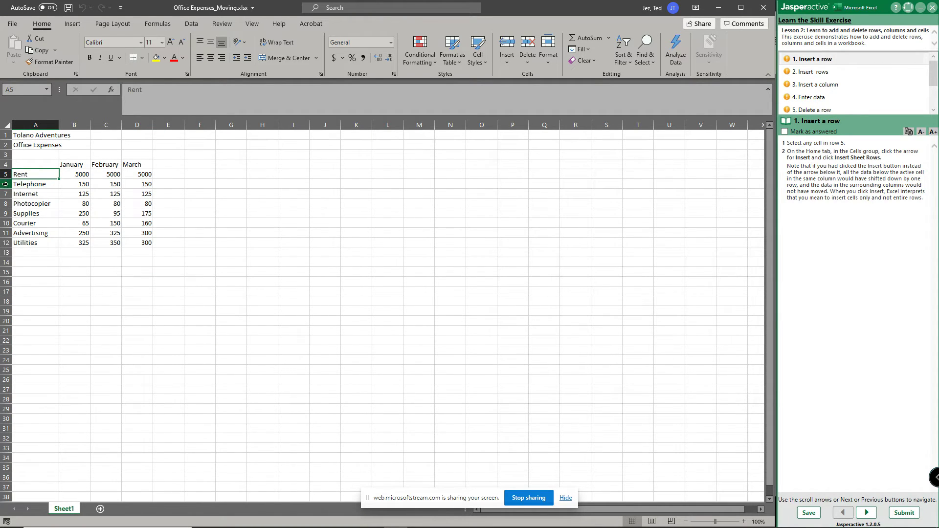
left_click(273, 174)
left_click(532, 175)
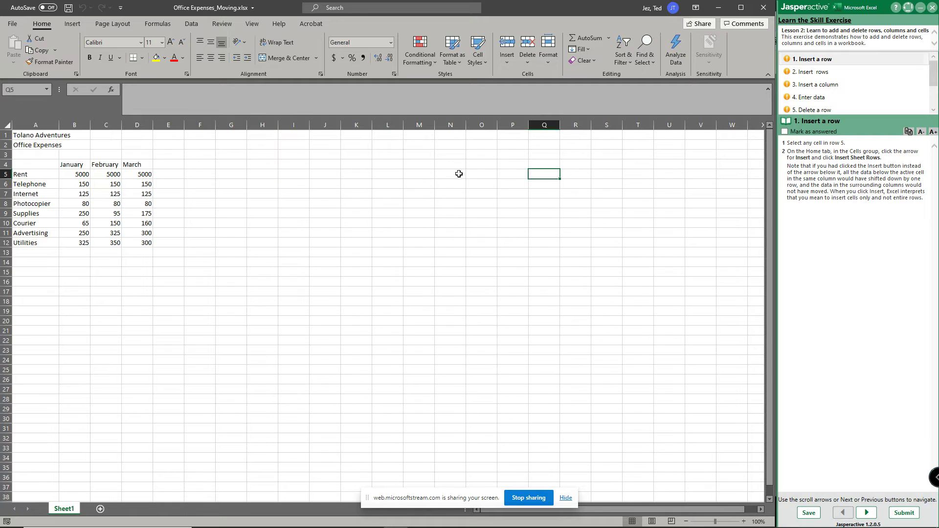
left_click(104, 174)
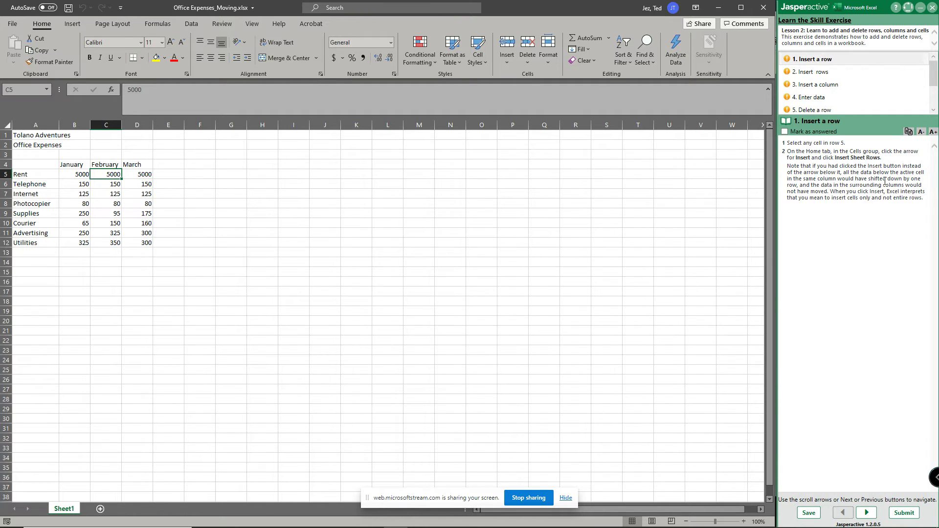
left_click(512, 70)
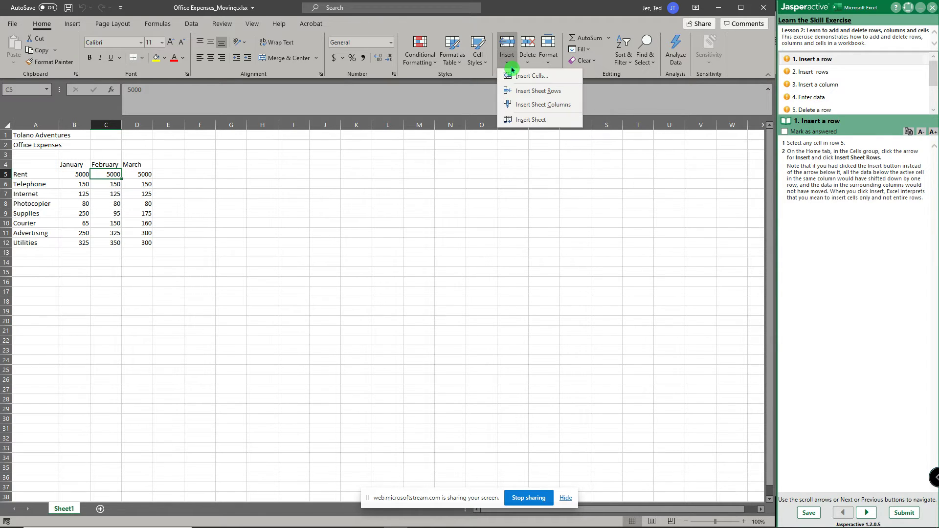
left_click(515, 95)
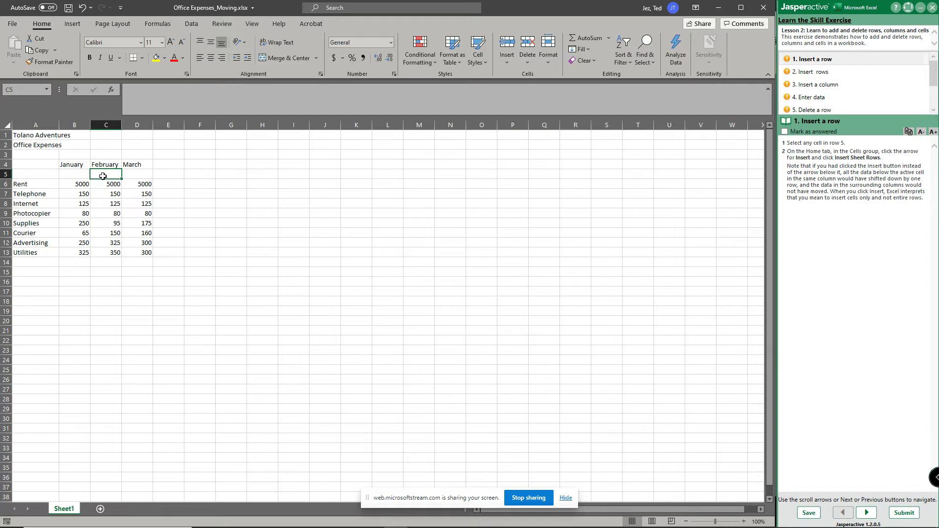
Advance to the Insert rows task and insert two new rows at rows 7 and 8
left_click(867, 513)
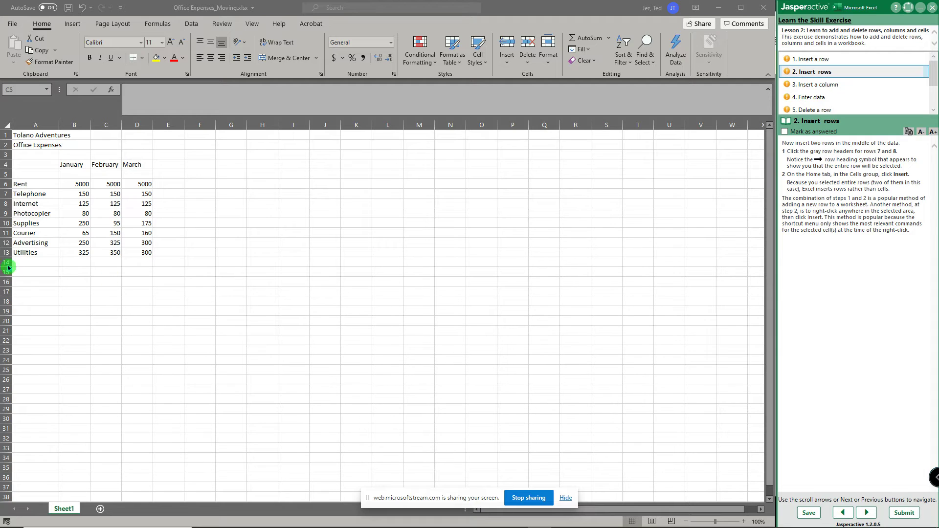
left_click(45, 277)
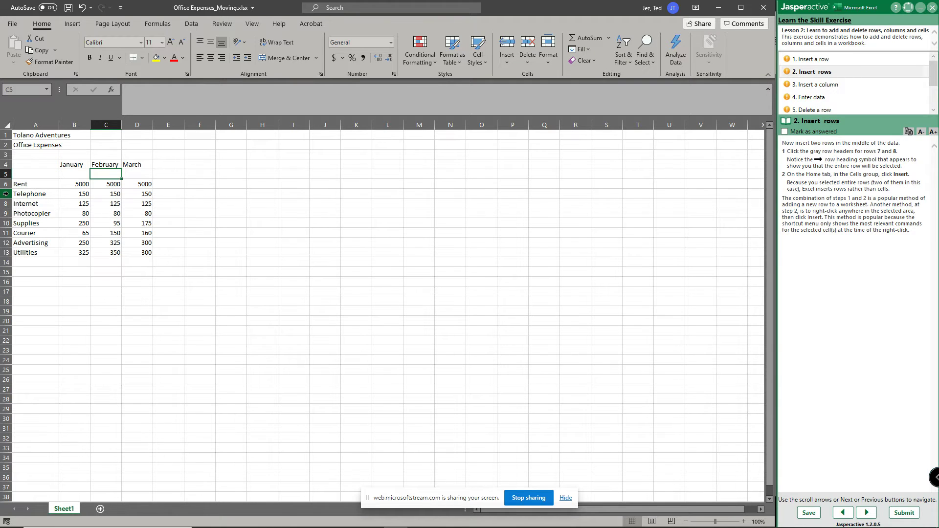
left_click_drag(6, 194, 6, 206)
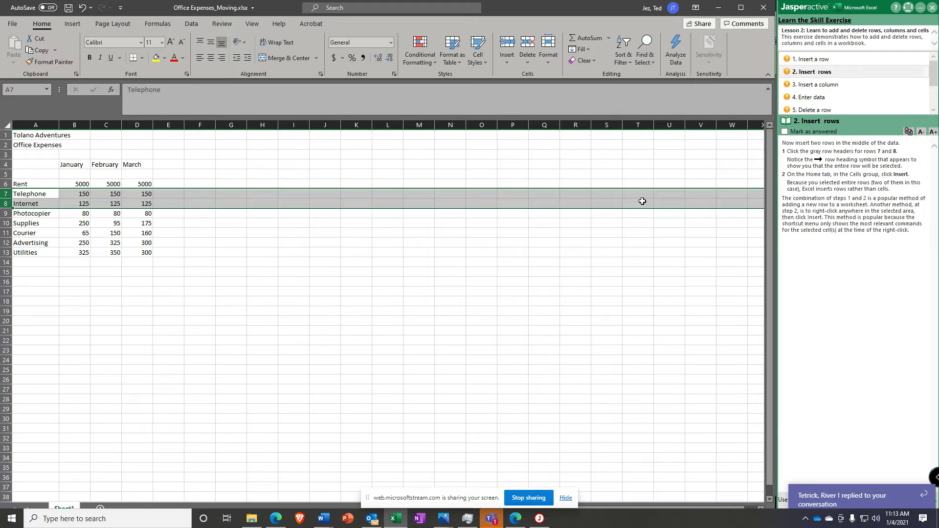
left_click(508, 48)
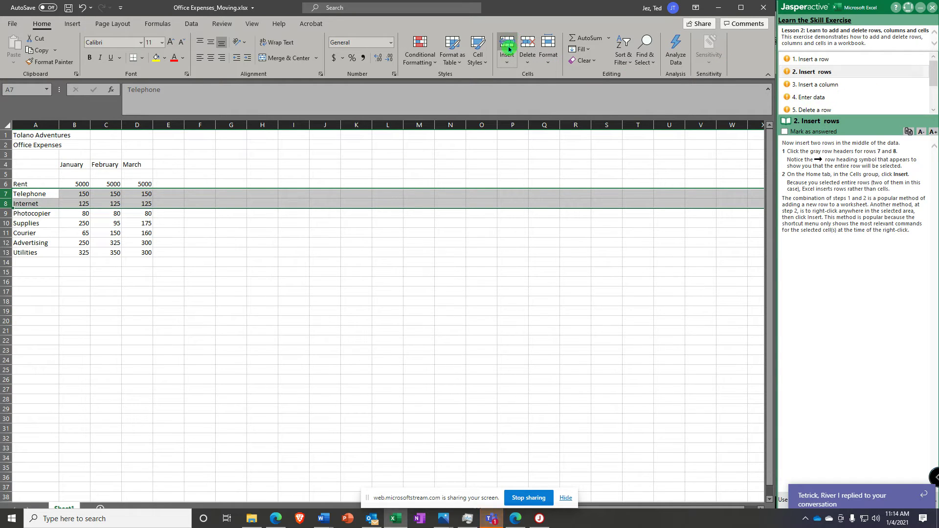
left_click(508, 48)
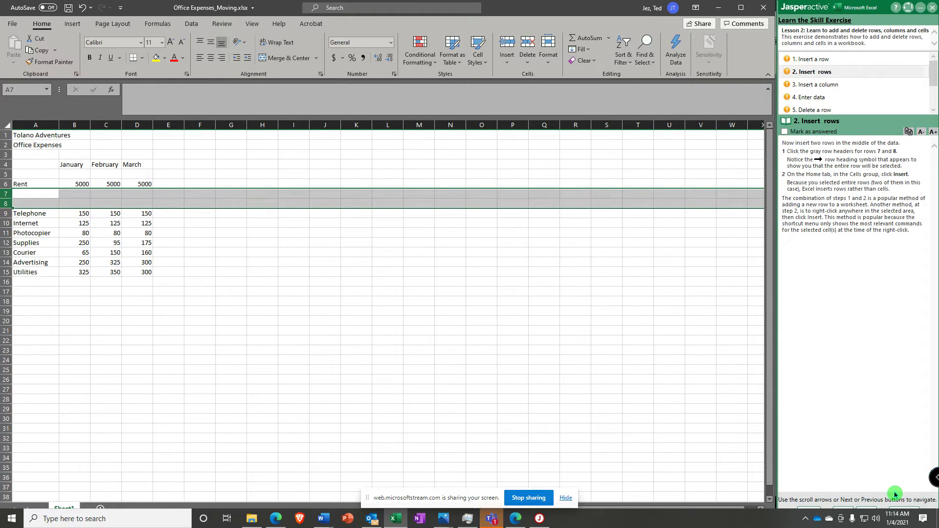
Advance to the Insert a column task and insert a new sheet column at column B
left_click(873, 510)
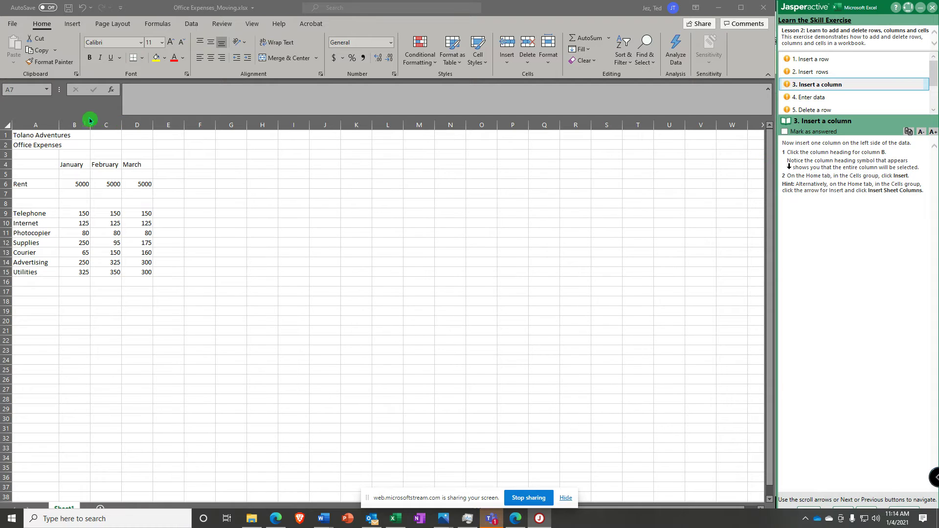
left_click(74, 125)
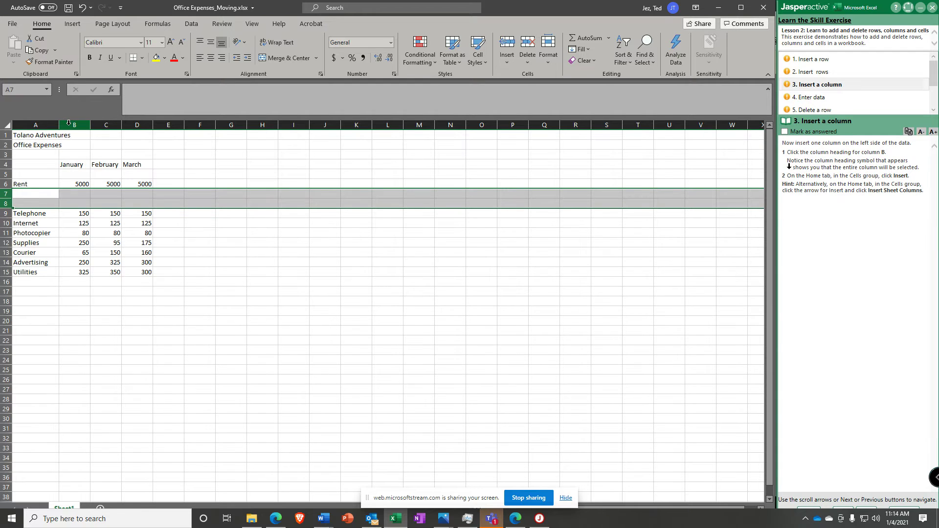
left_click(68, 124)
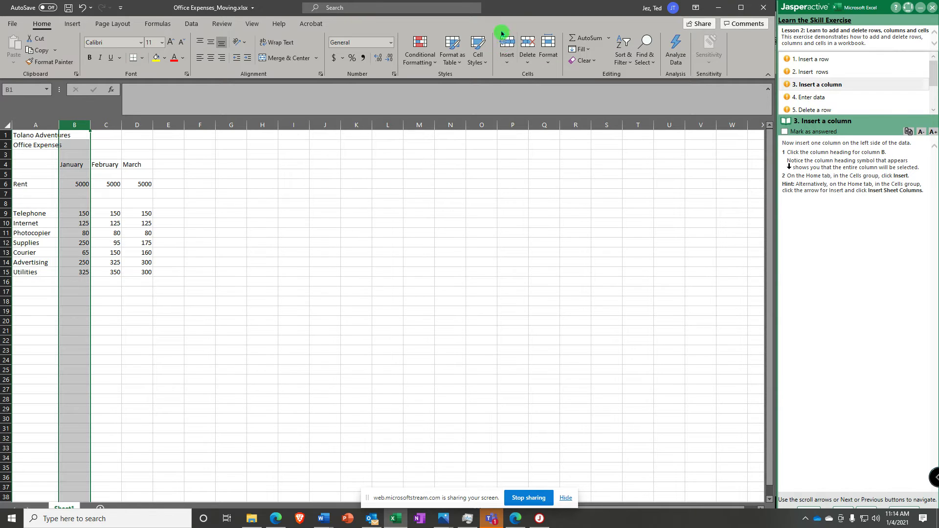
left_click(507, 46)
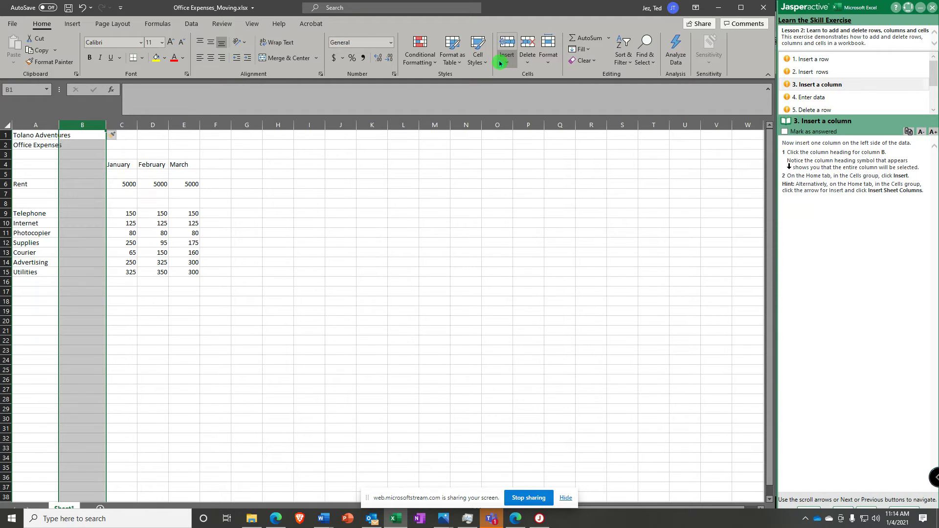
left_click(507, 63)
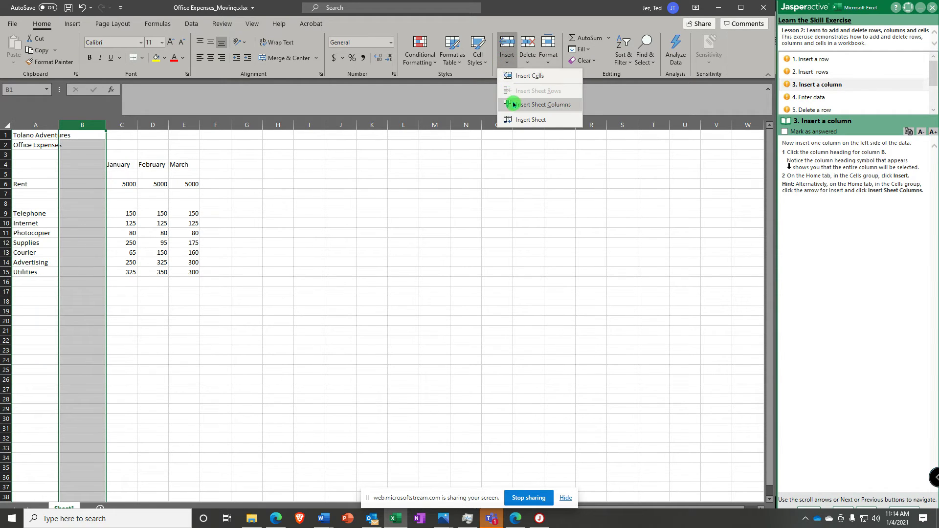
left_click(306, 229)
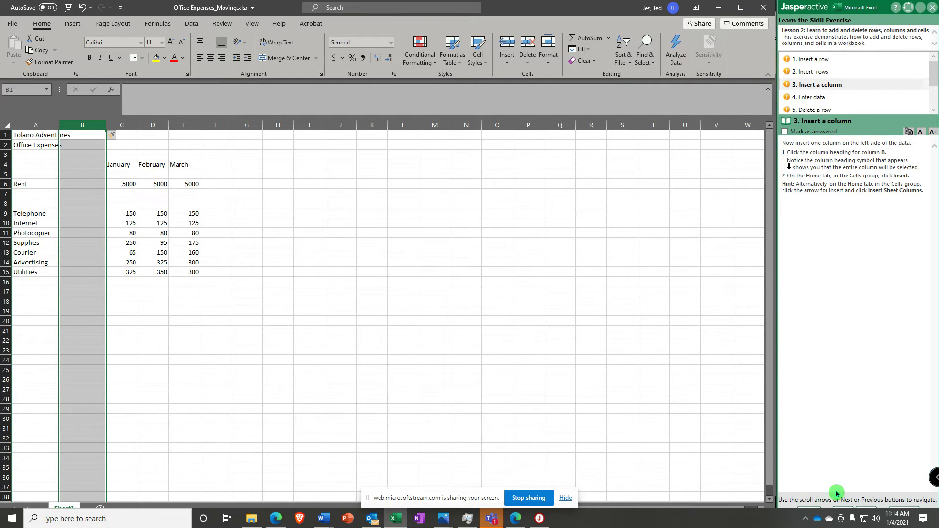
Advance to the Enter data task and enter Janitorial in cell A7 and Vehicle in cell A8
left_click(873, 509)
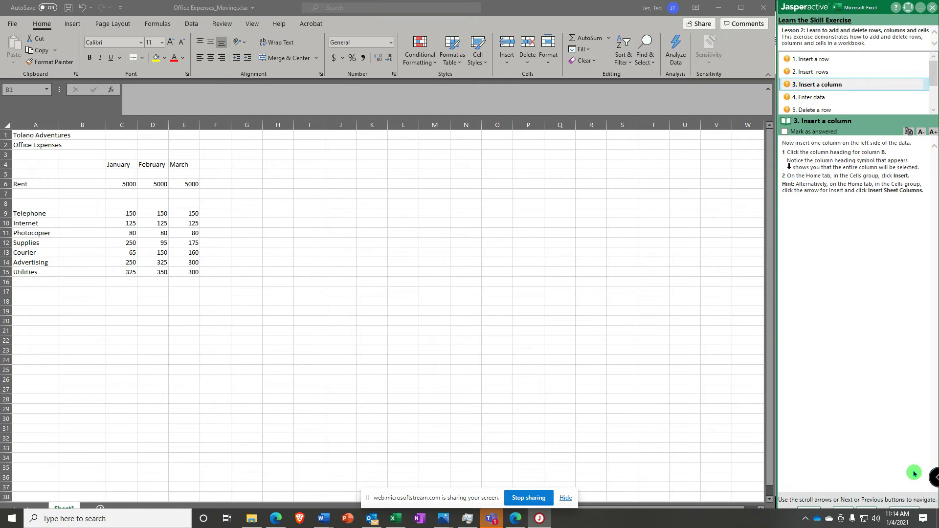
left_click(866, 511)
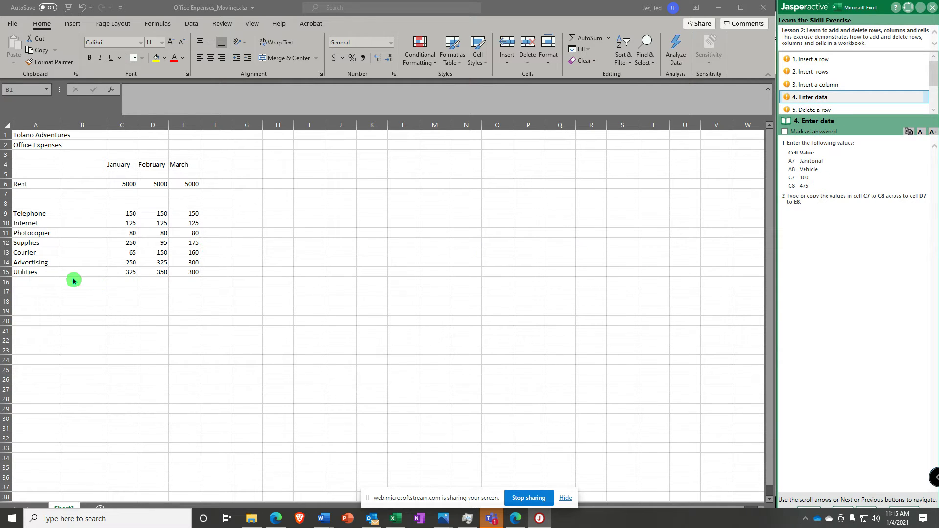
left_click(23, 193)
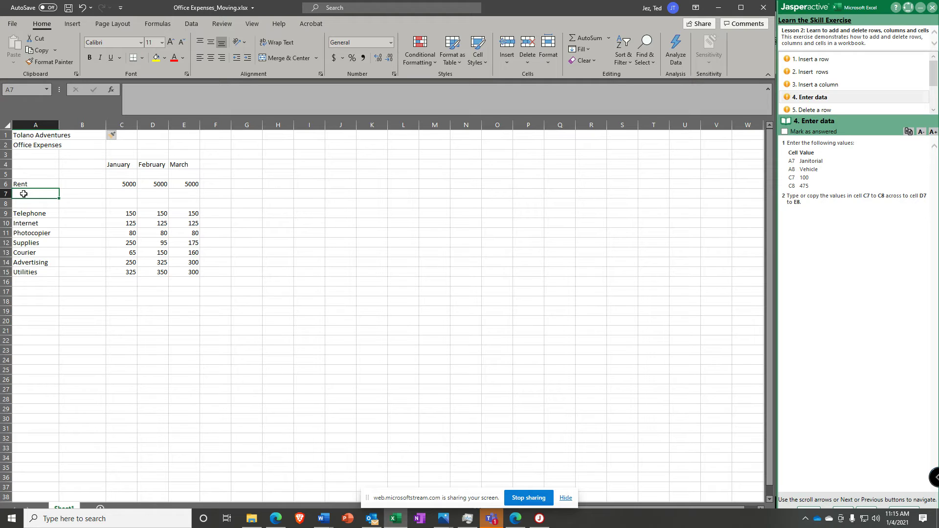
type("Janitorial")
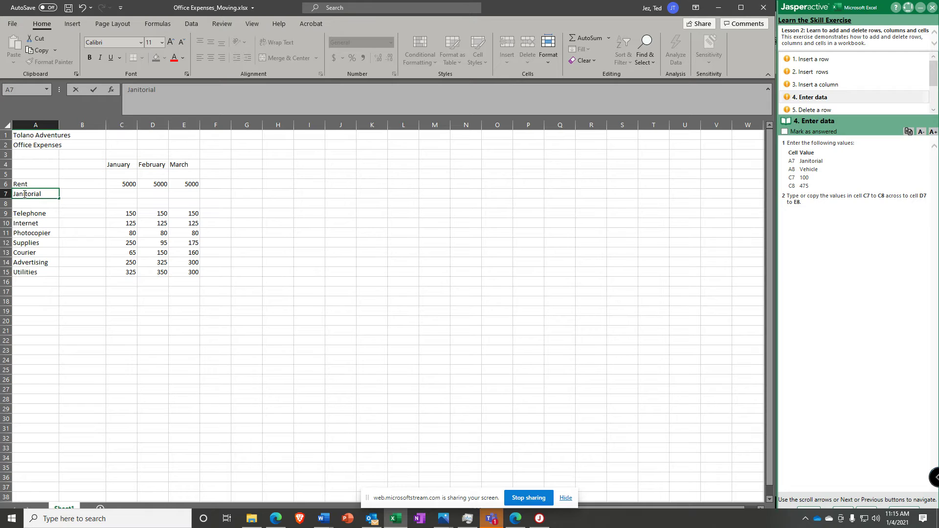
key("Return")
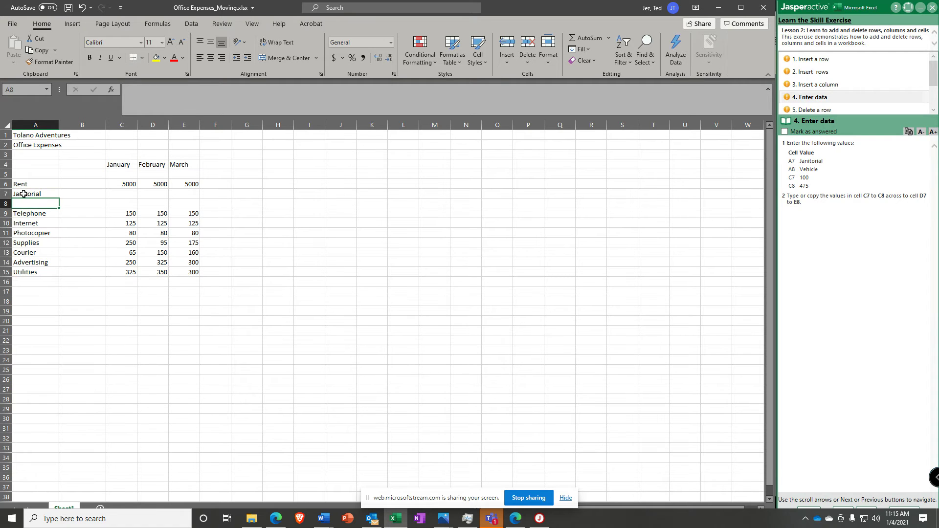
type("Vehicle")
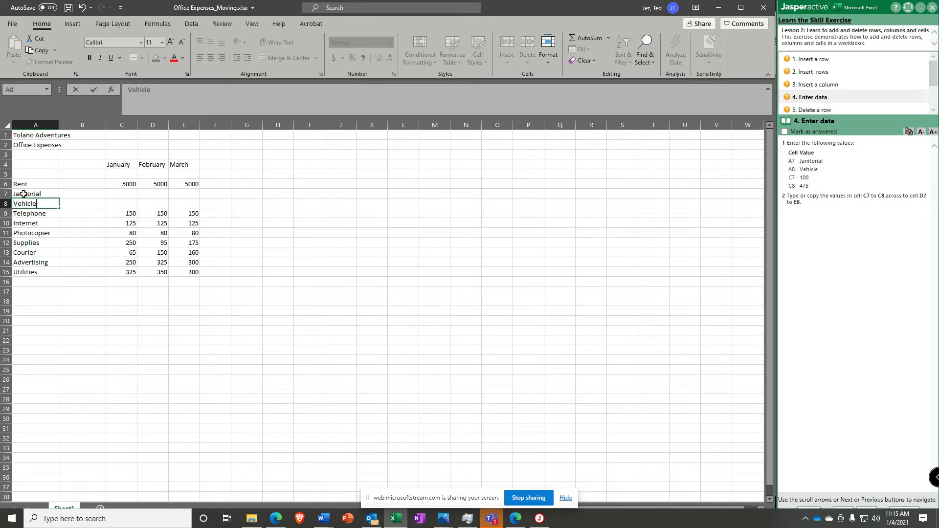
key("Tab")
Enter the January amounts 100 in cell C7 and 475 in cell C8
key("Tab")
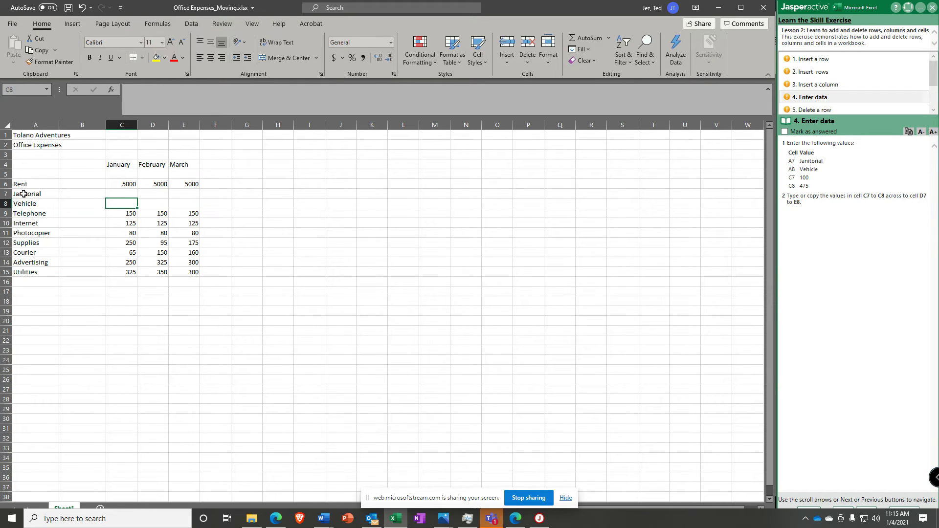
key("Up")
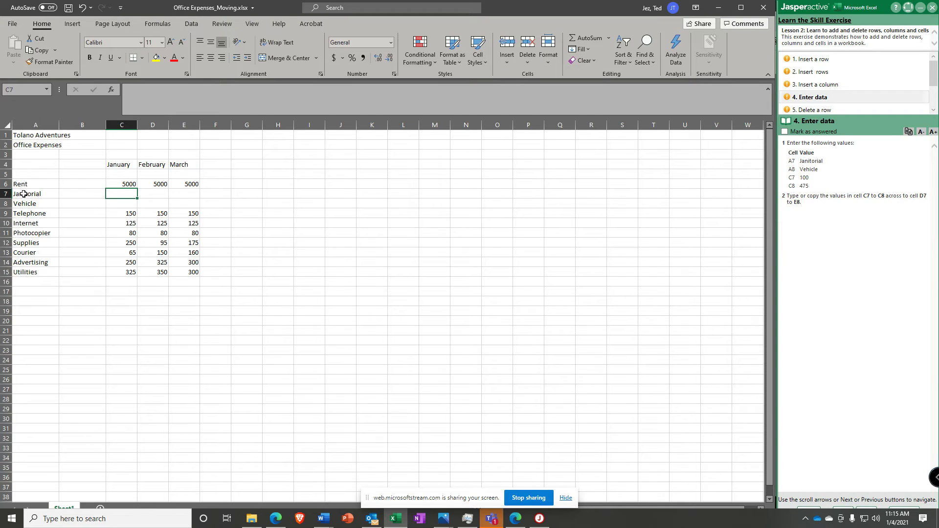
type("100")
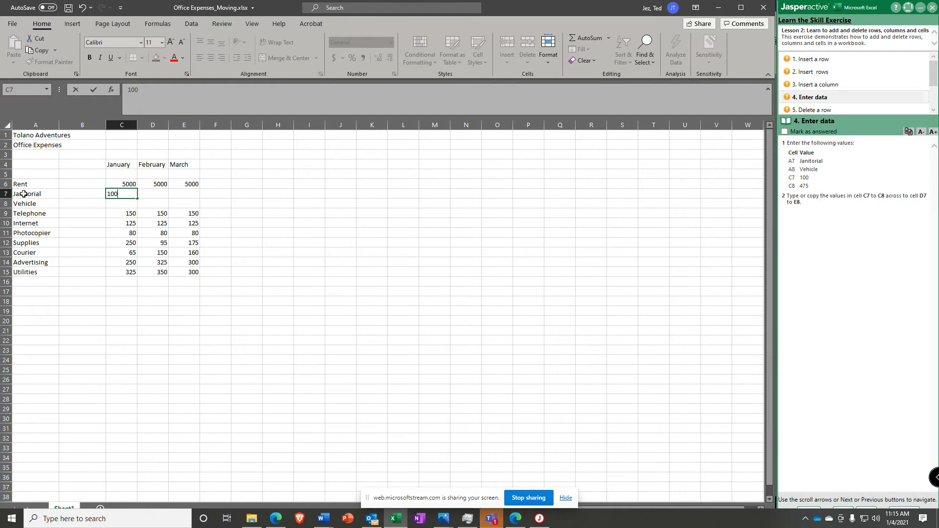
key("Return")
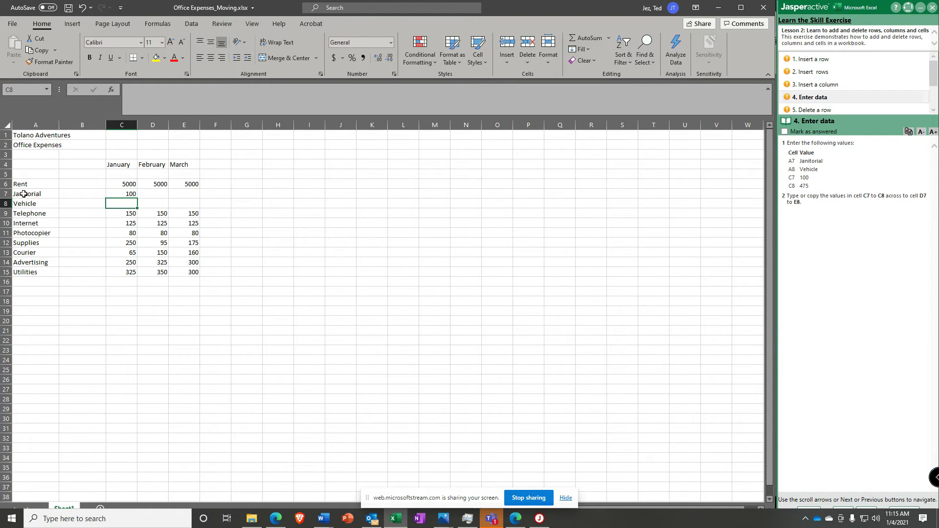
type("4")
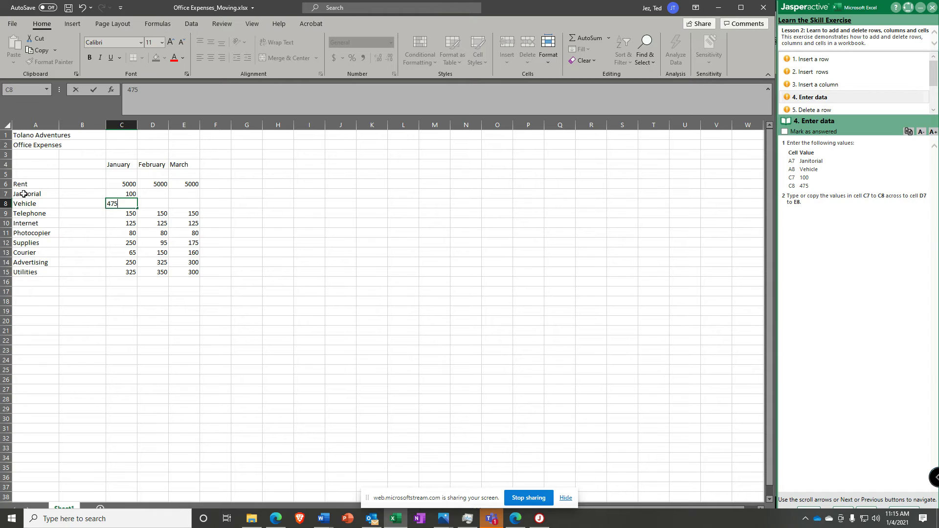
type("75")
key("Return")
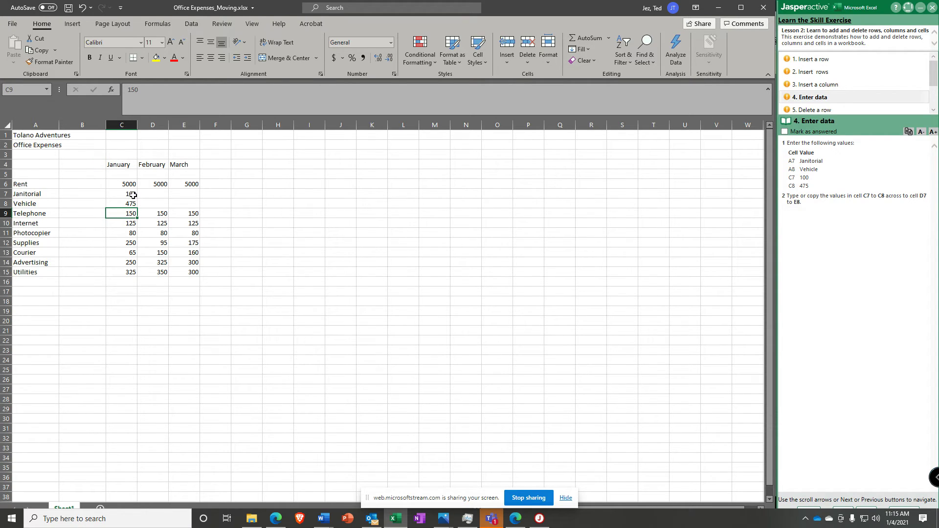
Copy the values in C7:C8 across to D7:E8 with the fill handle
left_click_drag(130, 192, 126, 201)
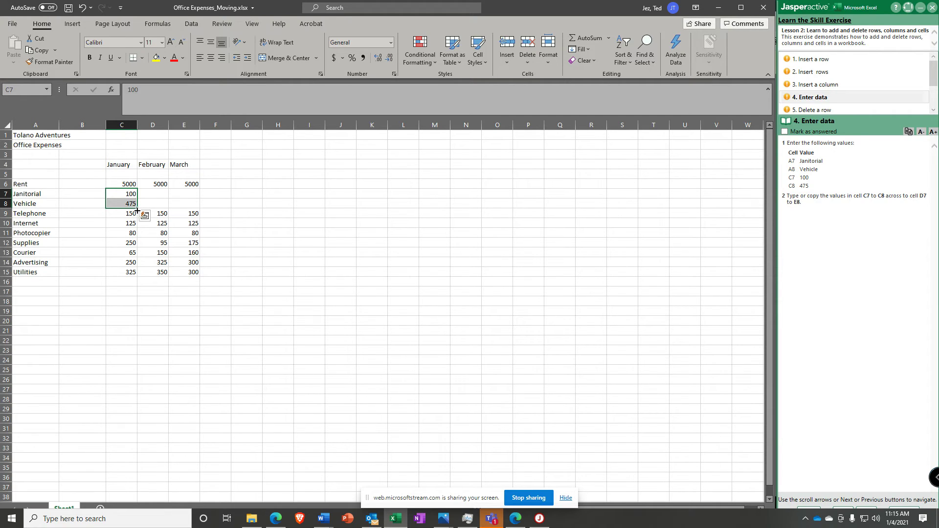
left_click_drag(138, 209, 202, 208)
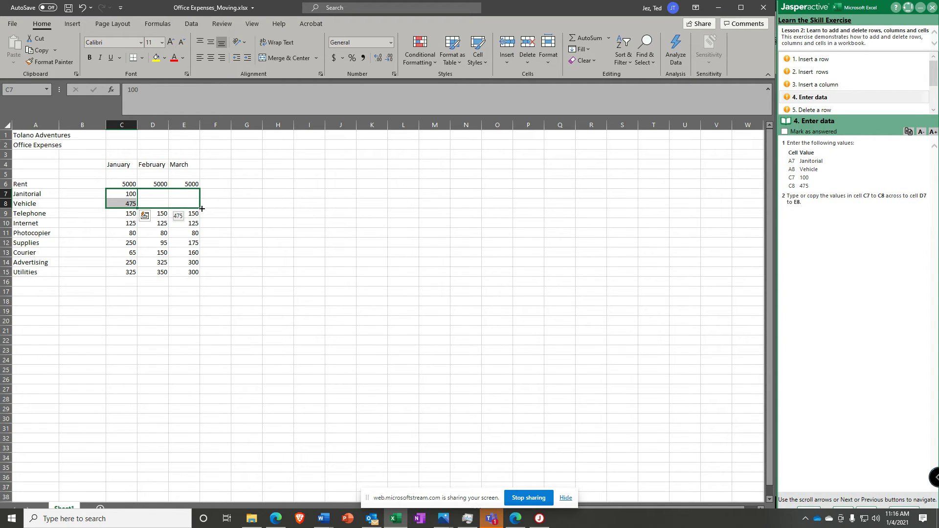
left_click_drag(202, 208, 202, 209)
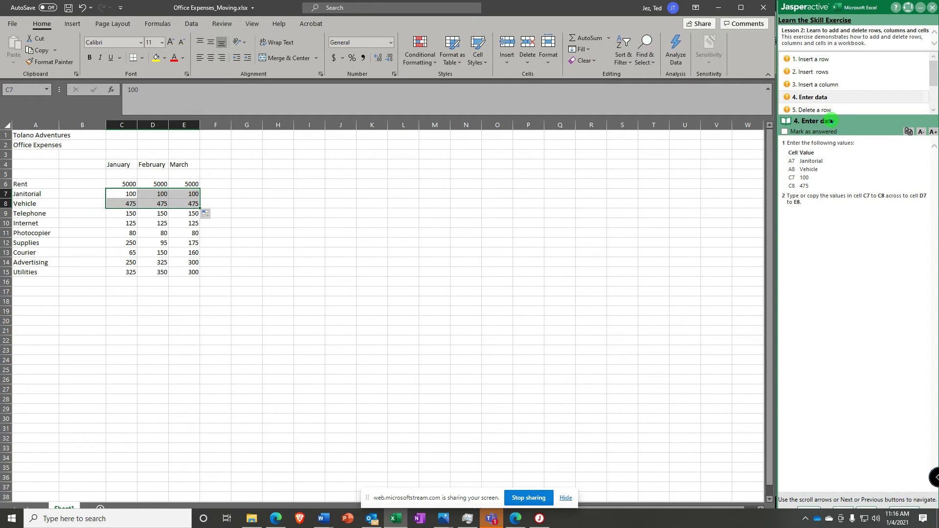
Advance to the Delete a row task and delete the entire Vehicle row, row 8
left_click(874, 508)
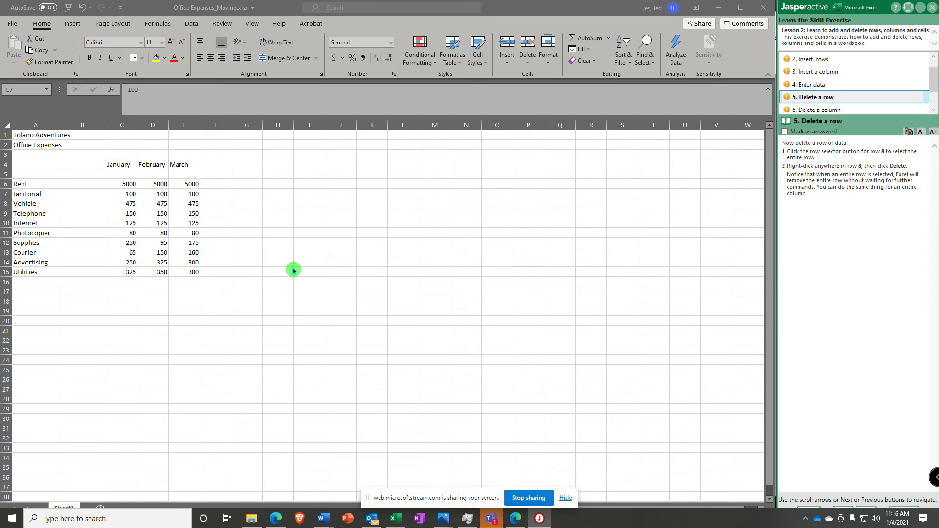
left_click(4, 204)
left_click(4, 205)
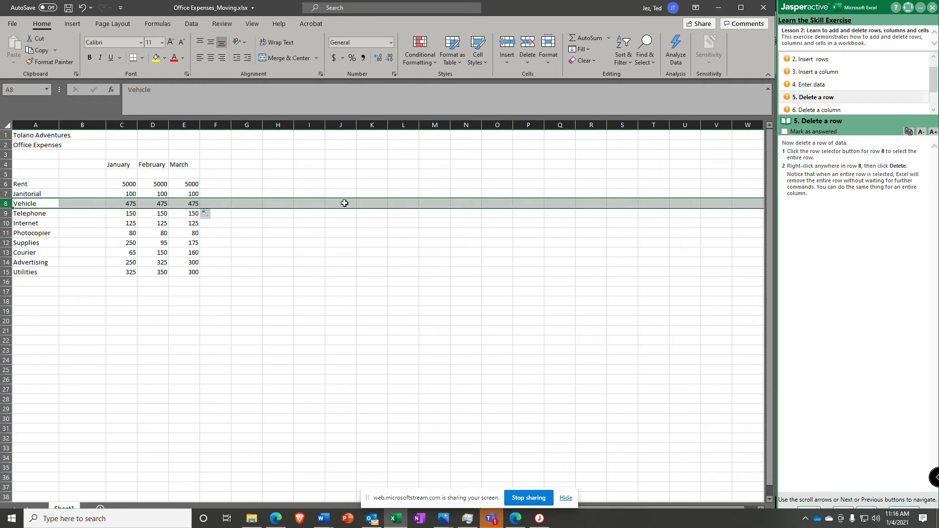
right_click(375, 206)
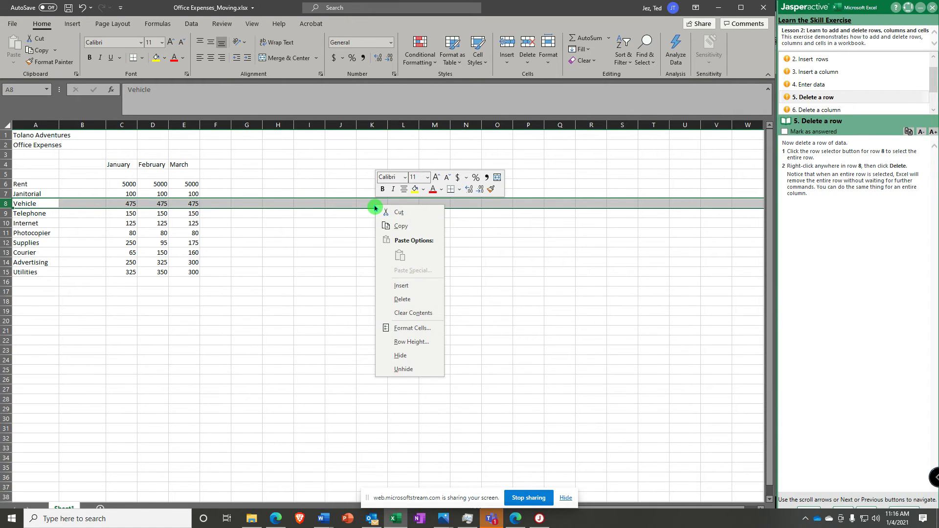
left_click(411, 305)
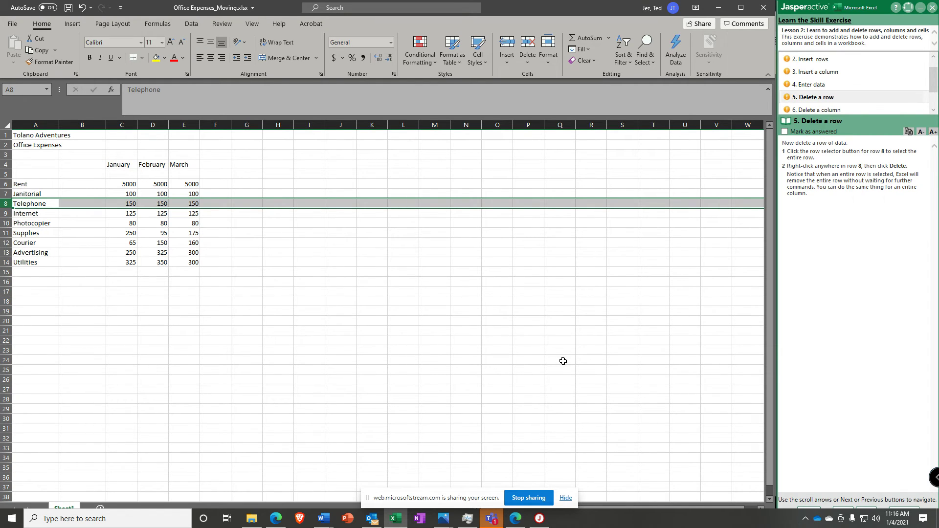
Advance to the Delete a column task and delete the empty sheet column B
left_click(826, 110)
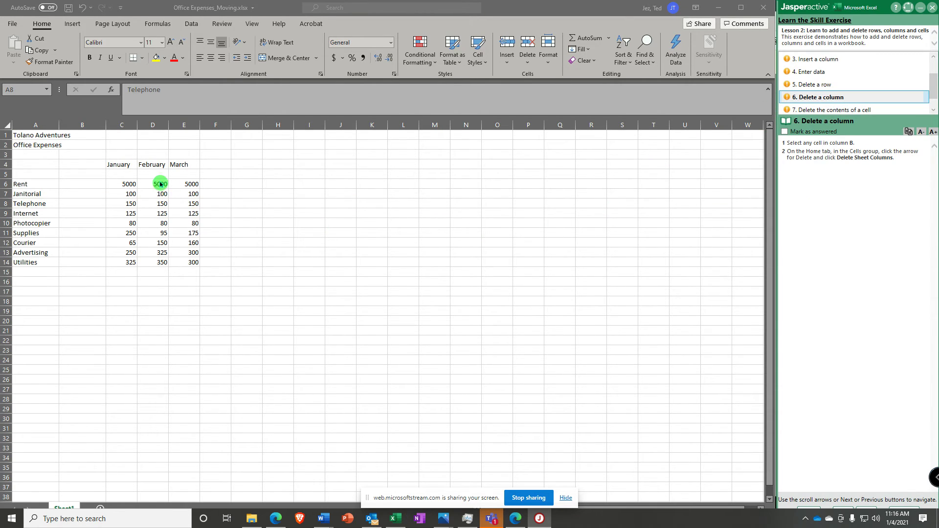
left_click(82, 184)
left_click(87, 301)
left_click(85, 398)
left_click(103, 290)
left_click(93, 175)
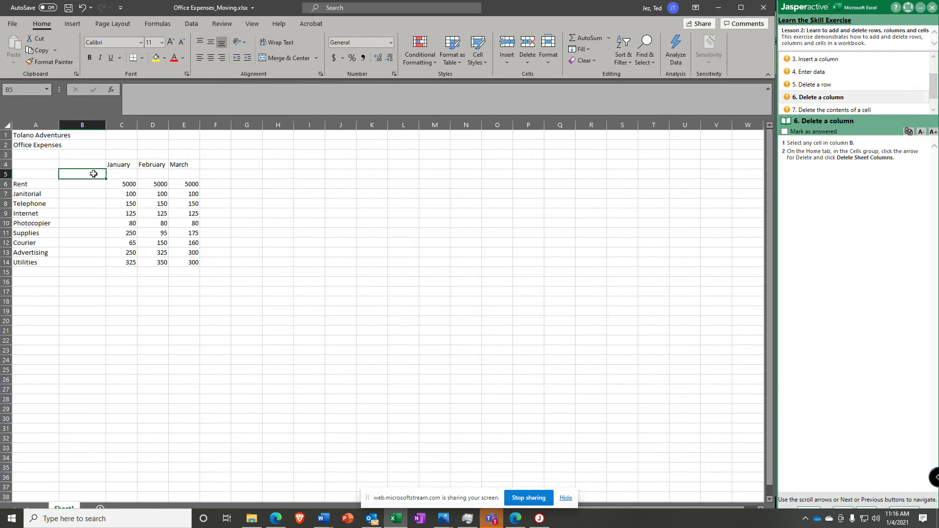
left_click(530, 66)
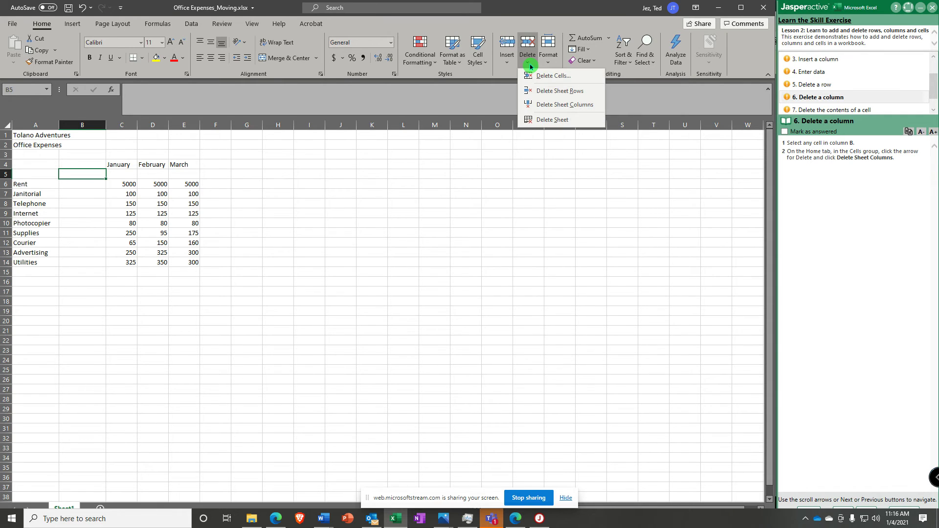
left_click(577, 108)
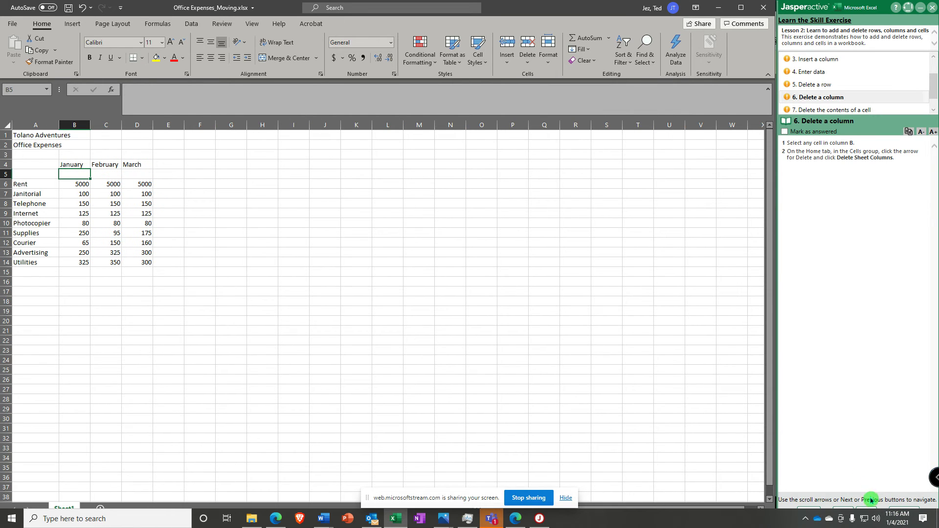
Advance to the Delete the contents of a cell task, clear the contents of cell C8 and undo the deletion
scroll(826, 100, "down", 1)
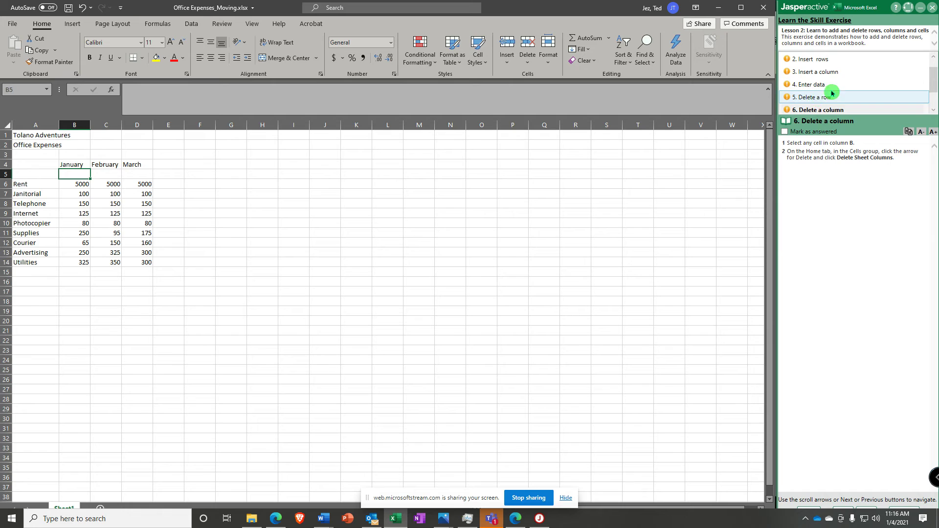
left_click(824, 99)
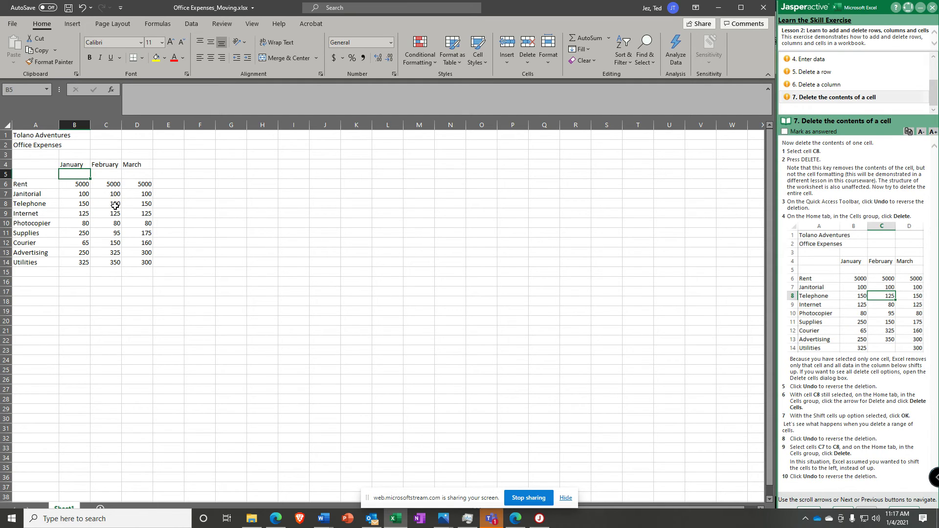
left_click(111, 204)
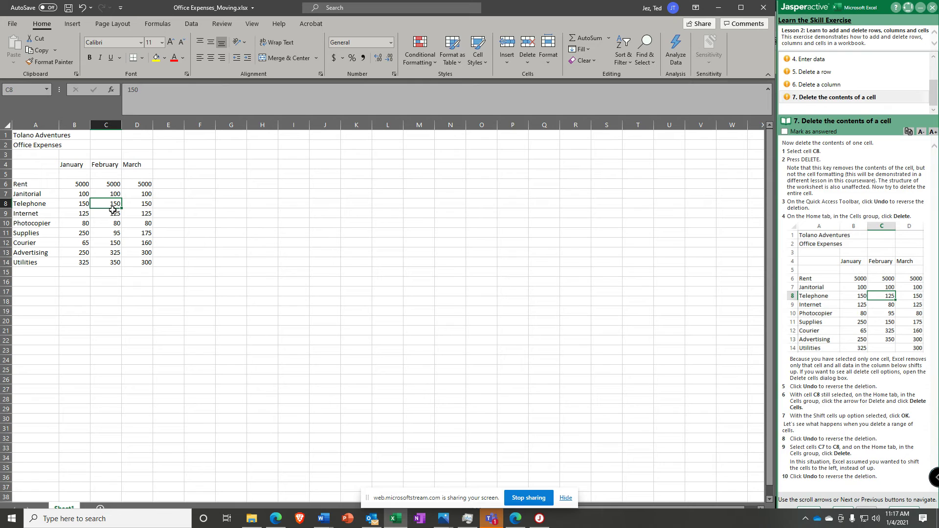
key("Delete")
left_click(83, 8)
Delete the whole cell C8 so that the column data below shifts up, and undo the deletion
left_click(531, 51)
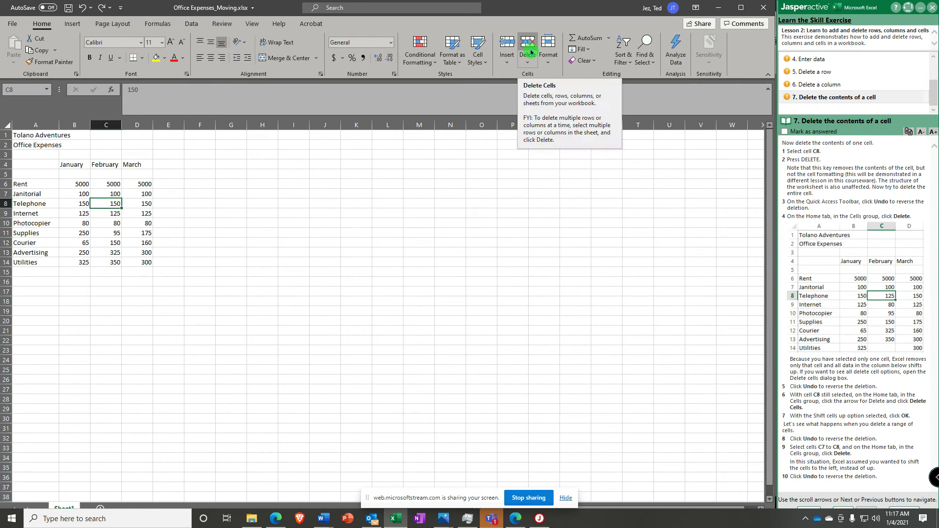
left_click(527, 42)
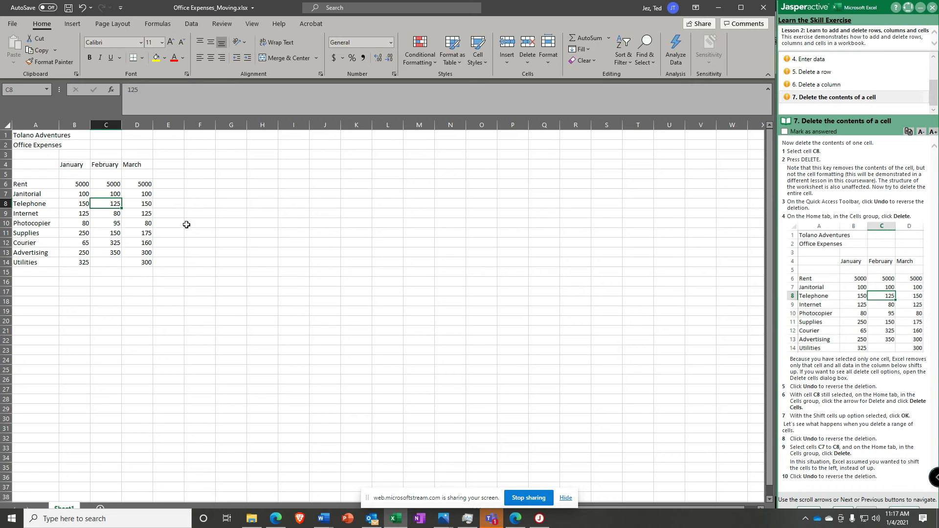
left_click(83, 11)
Delete cell C8 using the Delete Cells options with Shift cells up, and undo the deletion
left_click(528, 65)
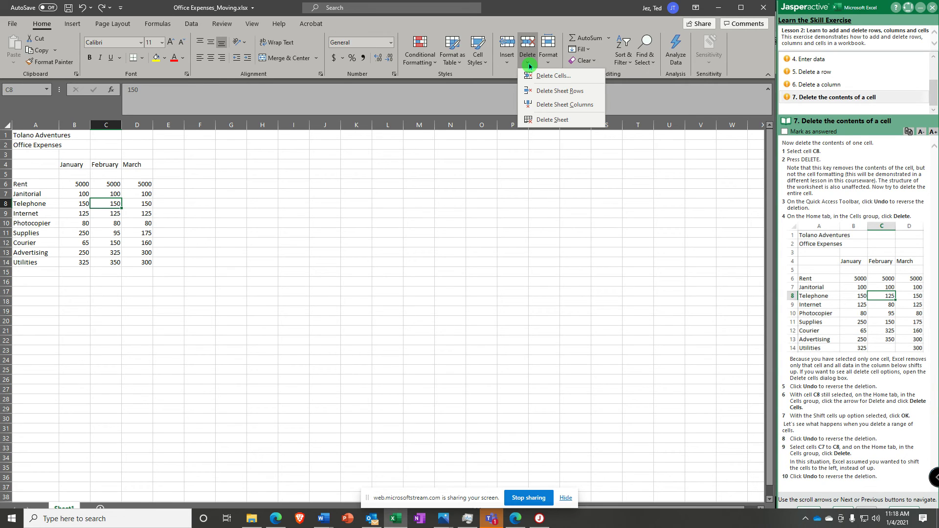
left_click(546, 75)
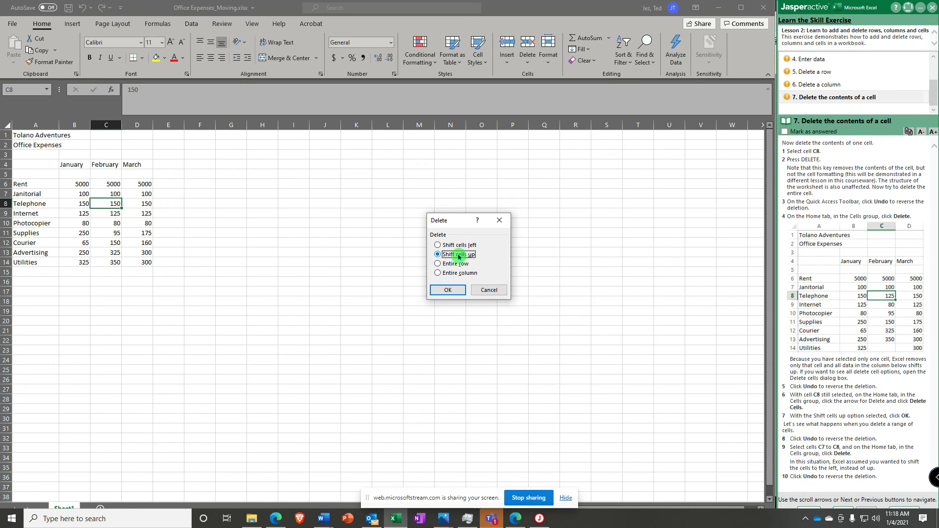
left_click(448, 289)
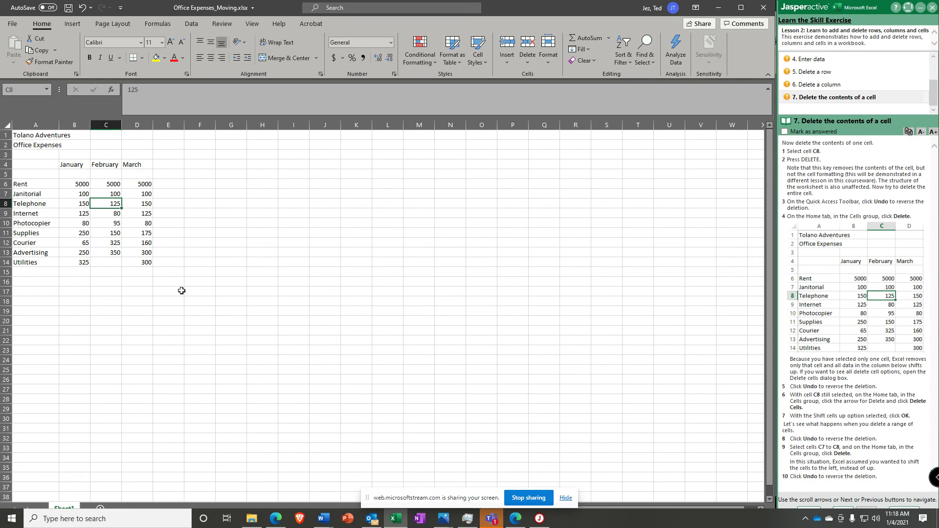
left_click(83, 9)
Delete the cell range C7:C8 so that the adjacent data shifts left, and undo the deletion
left_click_drag(109, 194, 107, 203)
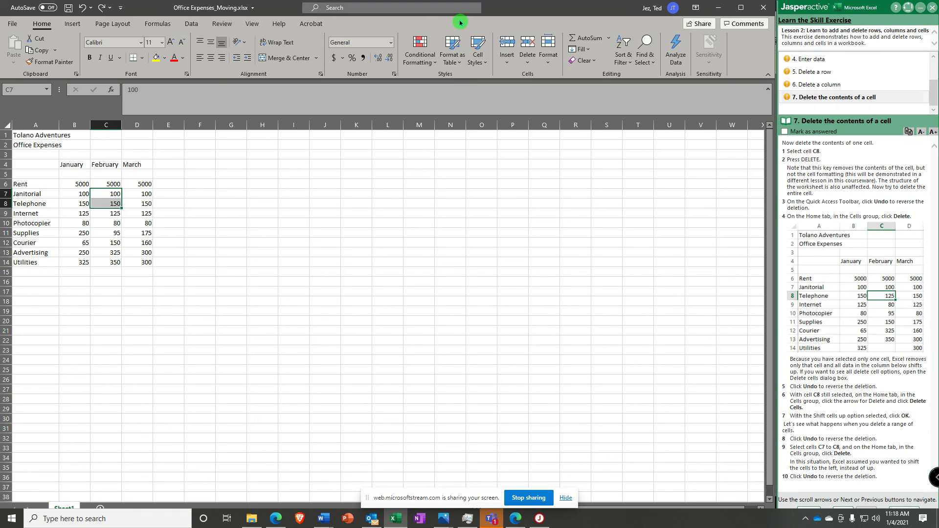
left_click(528, 47)
left_click(528, 47)
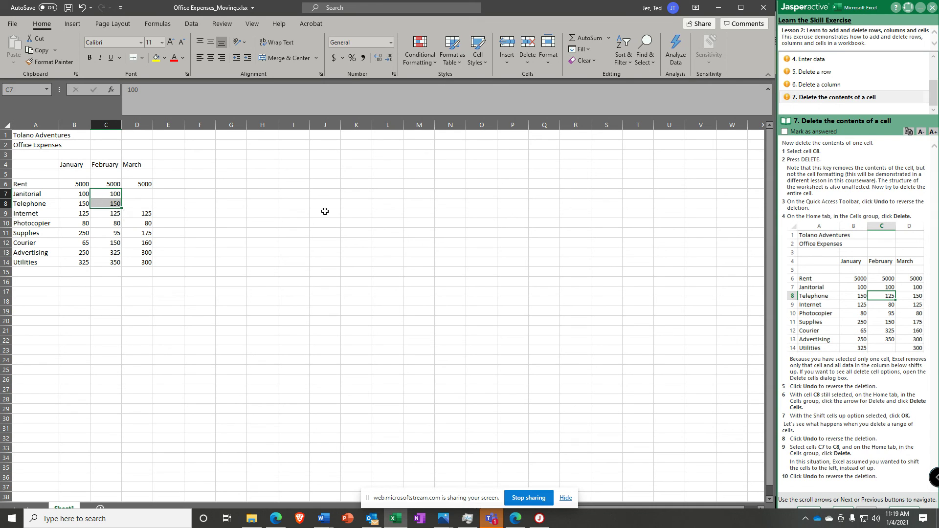
left_click(806, 435)
left_click(83, 9)
Submit the results of the rows, columns and cells exercise and return to Jasperactive
left_click(901, 510)
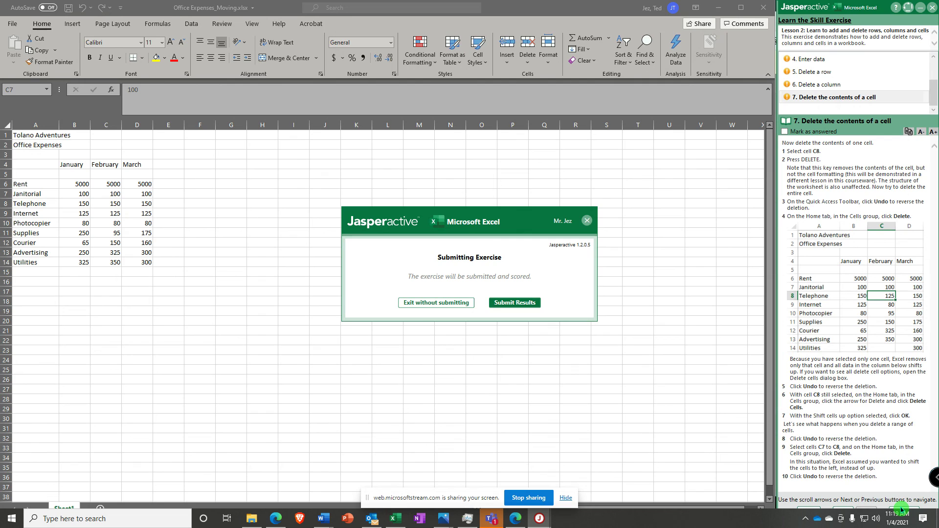
left_click(515, 304)
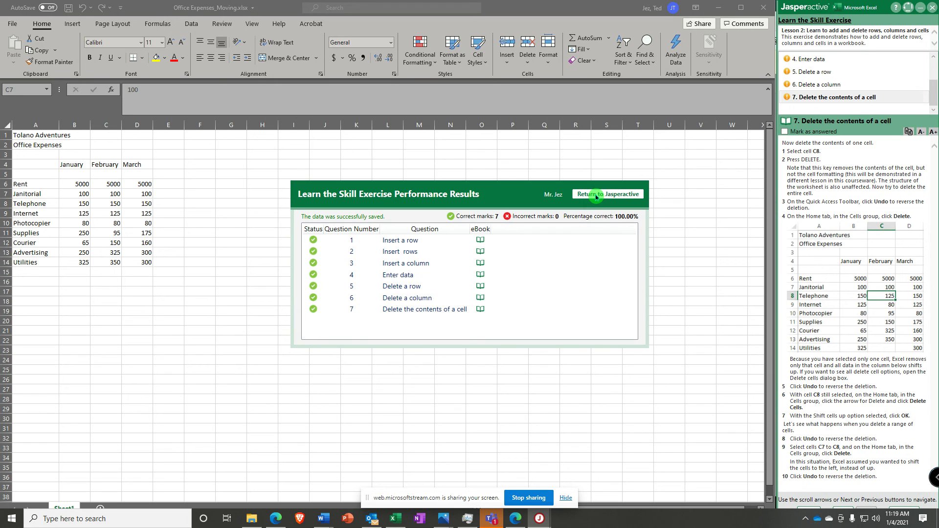
left_click(595, 194)
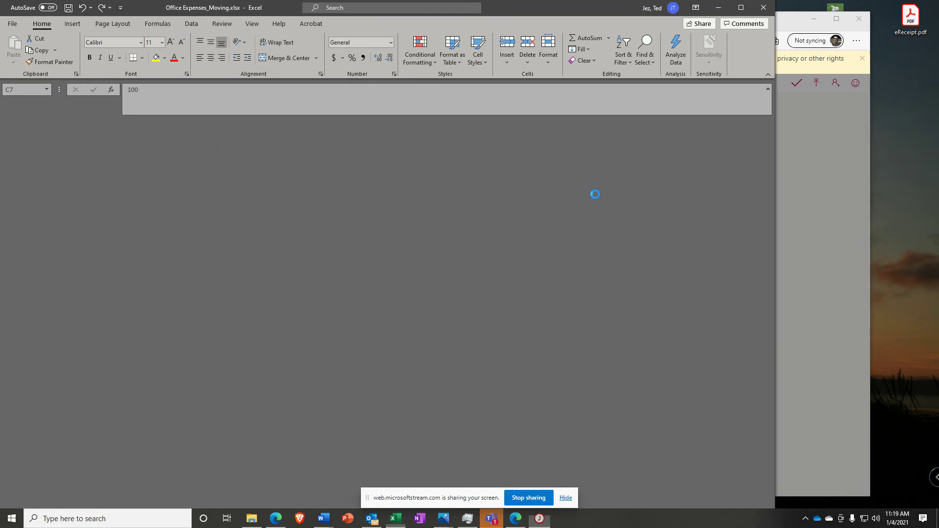